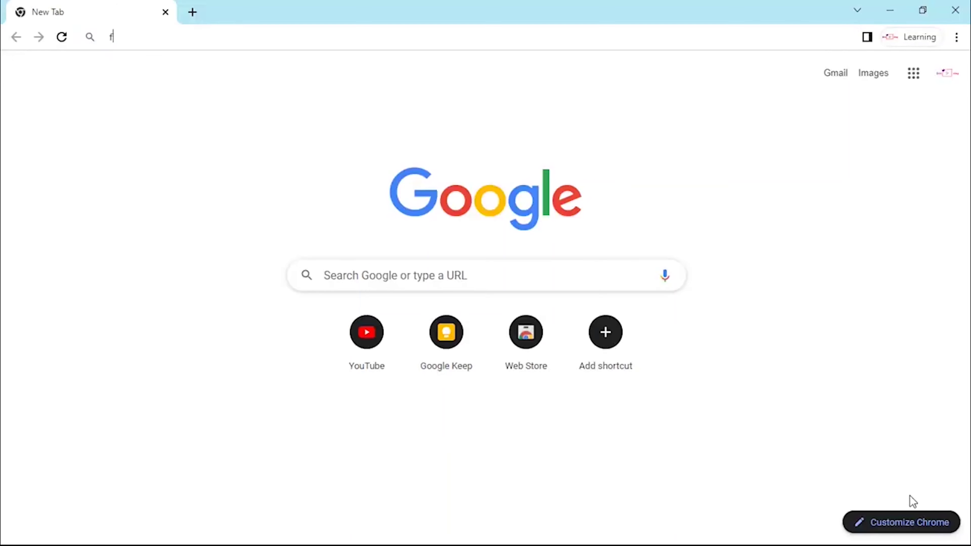
Step: Search Google for 'freepik design t-shirt mock' using the 'mockup free download' suggestion
type("freepik")
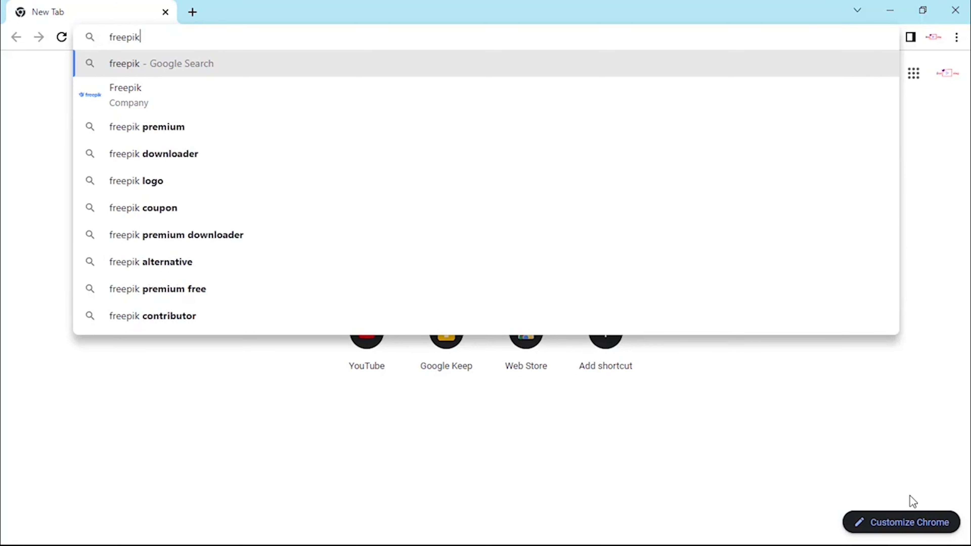
type(" design ")
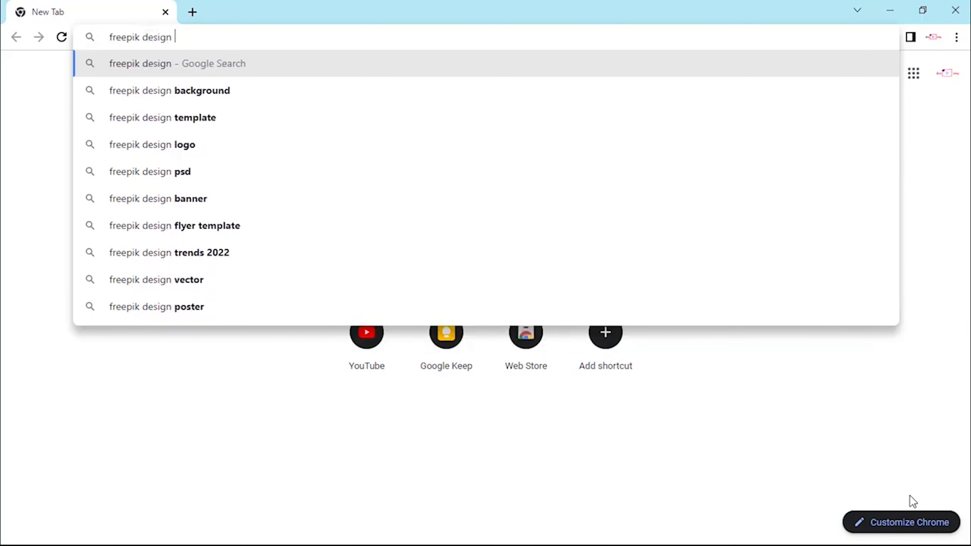
type("t-shirt")
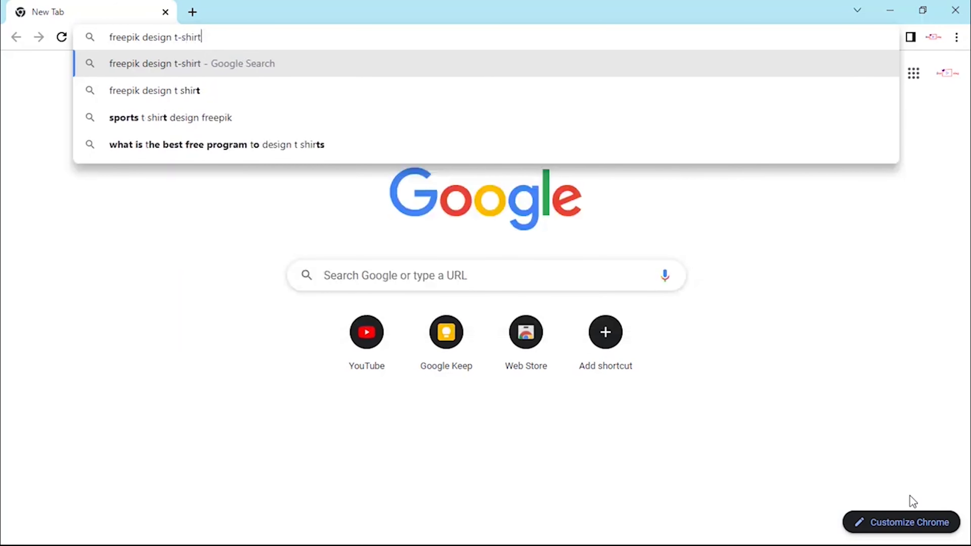
type(" mock")
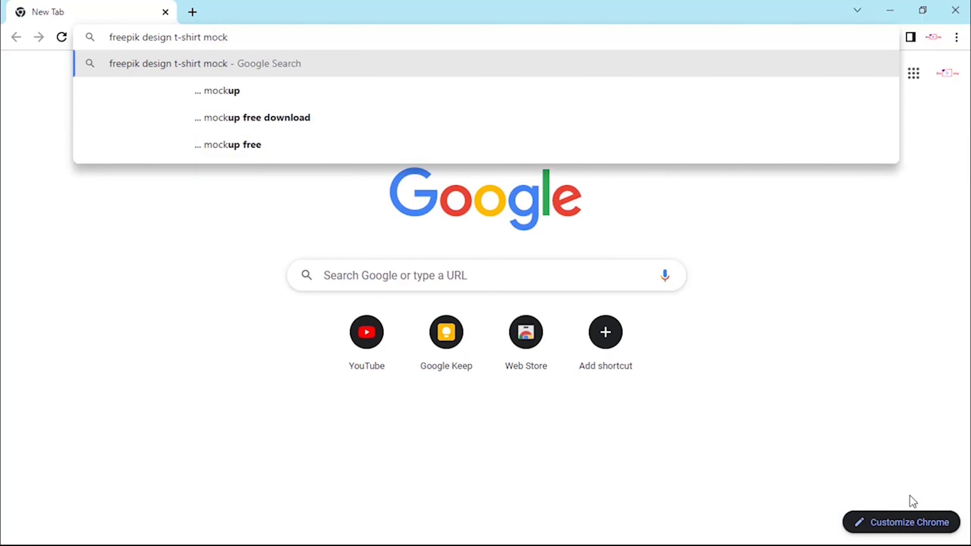
key("Down")
key("Down")
key("Return")
Step: Open the Freepik T-shirt mockup results and browse the mockup image grid for a PSD
left_click(172, 207)
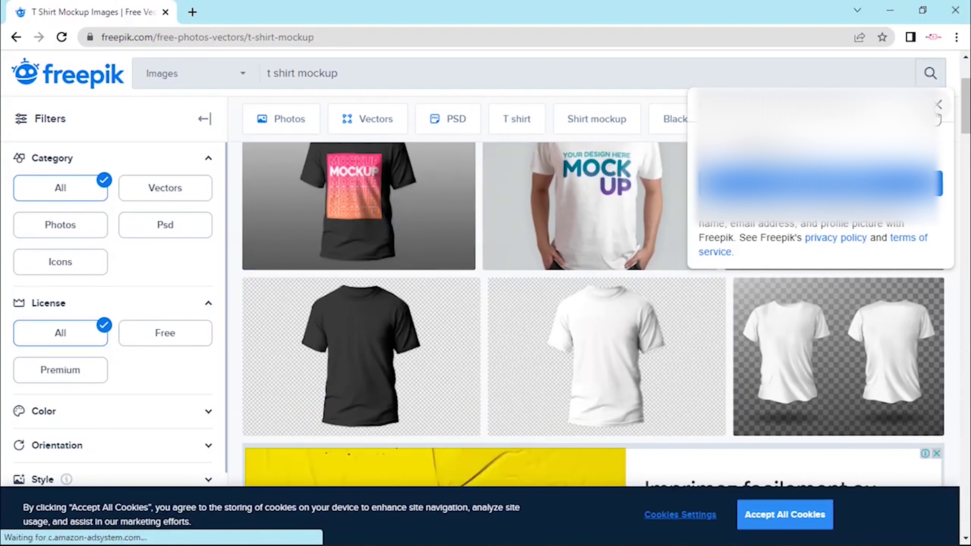
scroll(761, 261, "down", 10)
scroll(743, 242, "down", 3)
scroll(744, 242, "down", 4)
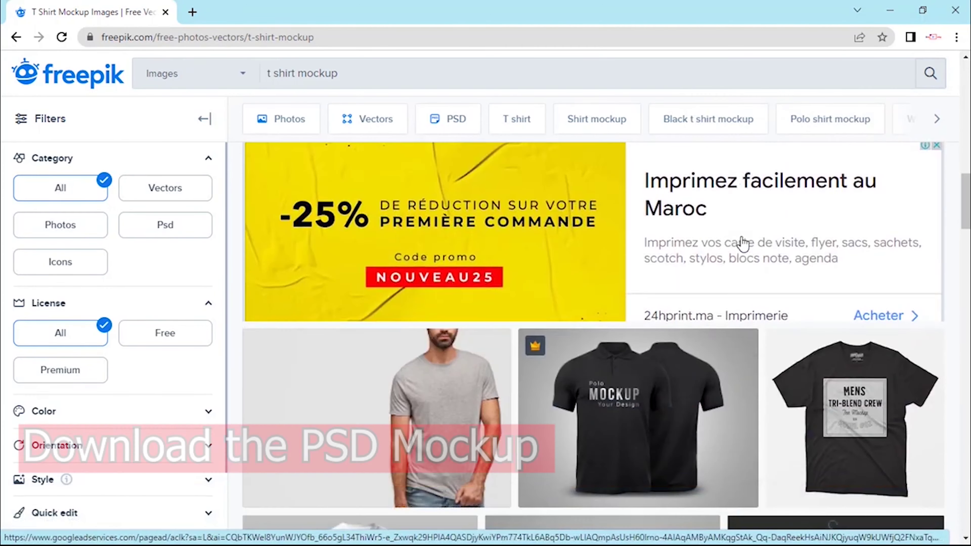
scroll(743, 242, "down", 3)
scroll(744, 244, "down", 3)
scroll(744, 244, "down", 3)
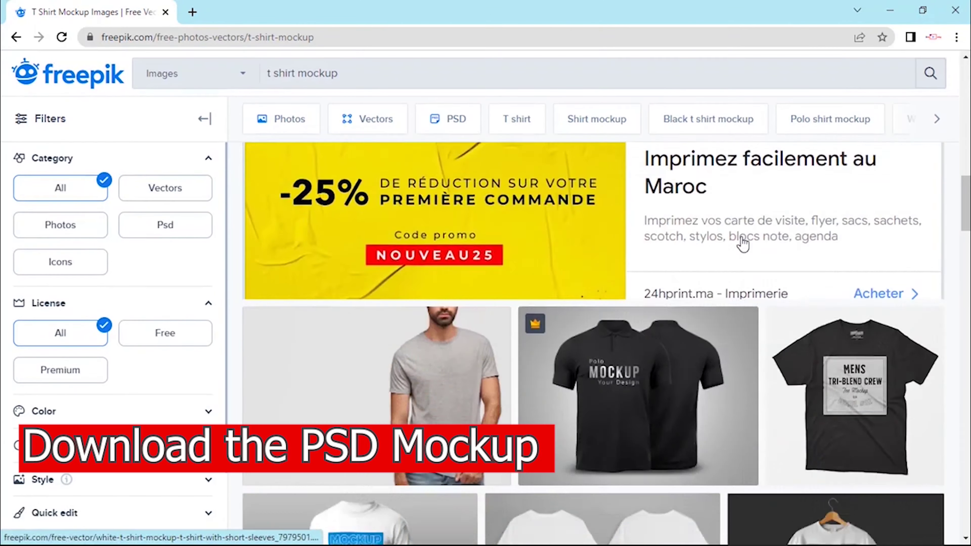
scroll(744, 244, "down", 3)
scroll(744, 244, "down", 3)
scroll(743, 244, "down", 3)
scroll(743, 244, "down", 3)
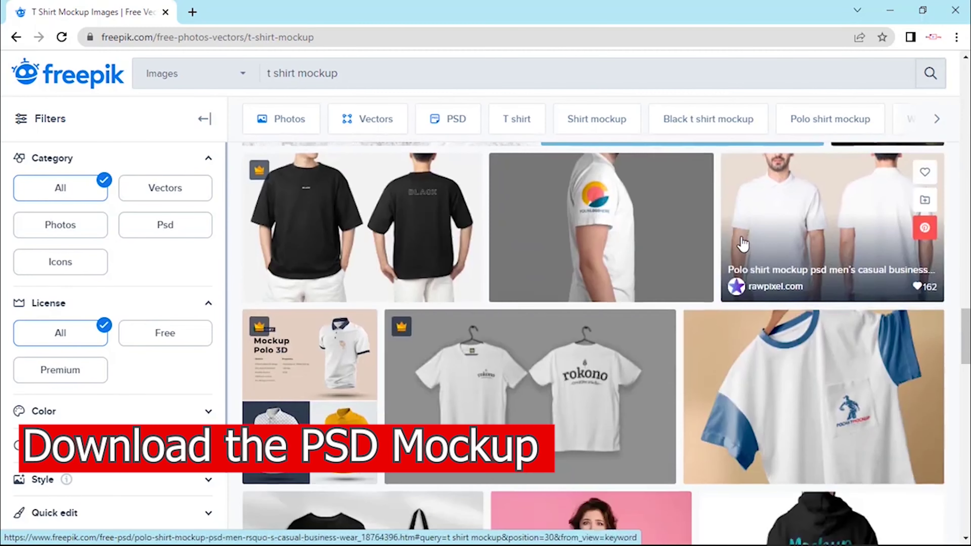
scroll(743, 244, "down", 3)
scroll(743, 244, "down", 3)
scroll(743, 244, "down", 5)
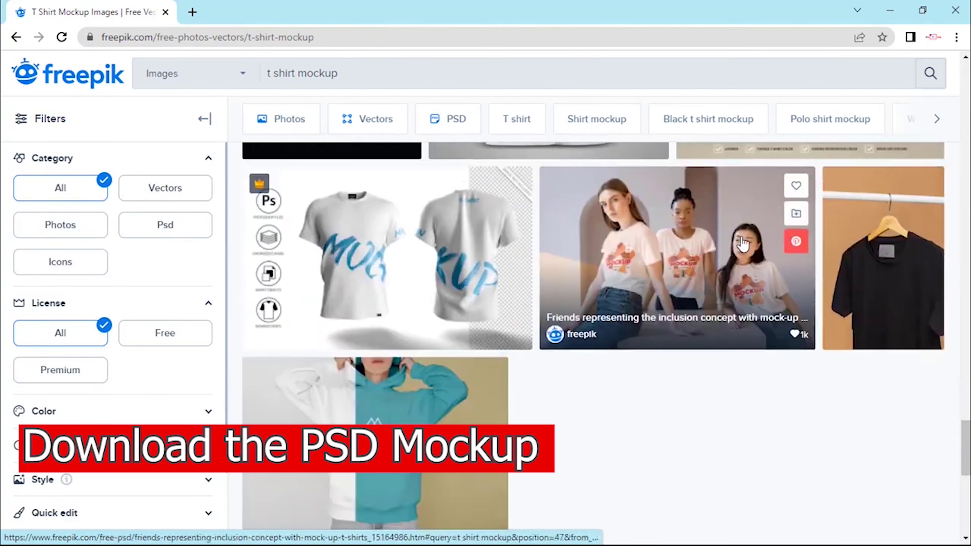
scroll(743, 244, "up", 4)
scroll(743, 244, "up", 3)
scroll(743, 245, "up", 3)
scroll(743, 244, "up", 4)
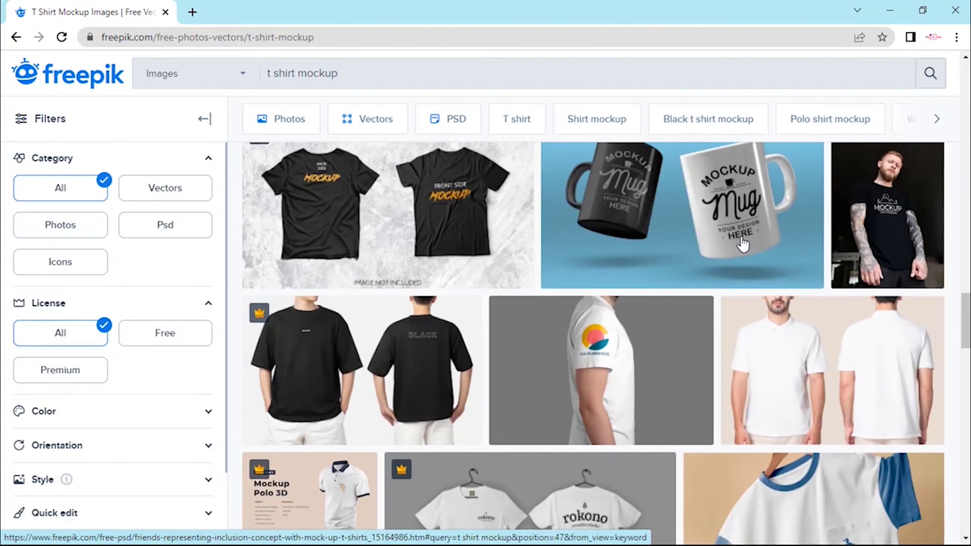
scroll(743, 244, "up", 3)
scroll(742, 244, "up", 3)
scroll(743, 244, "up", 4)
scroll(743, 244, "down", 5)
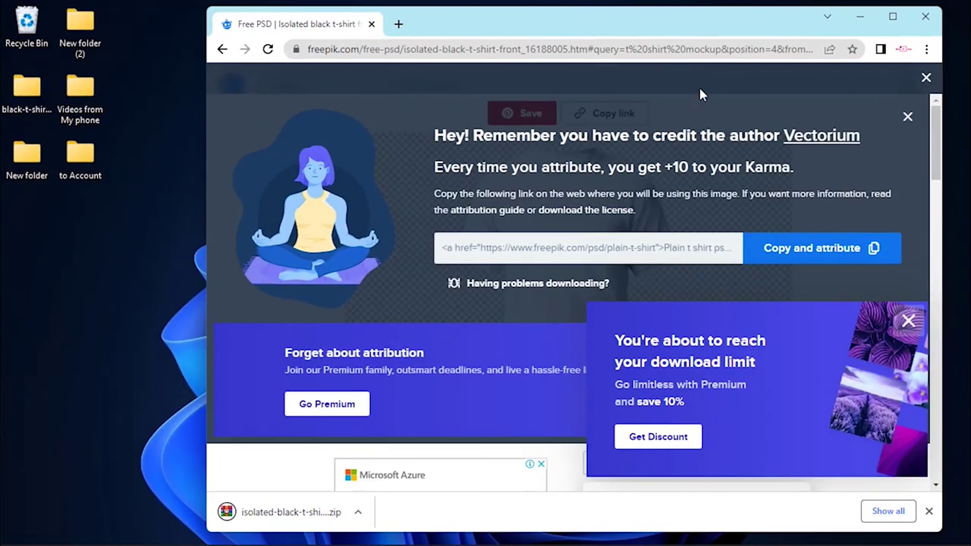
Step: Place the downloaded mockup zip in the desktop's first column
left_click_drag(281, 523, 121, 424)
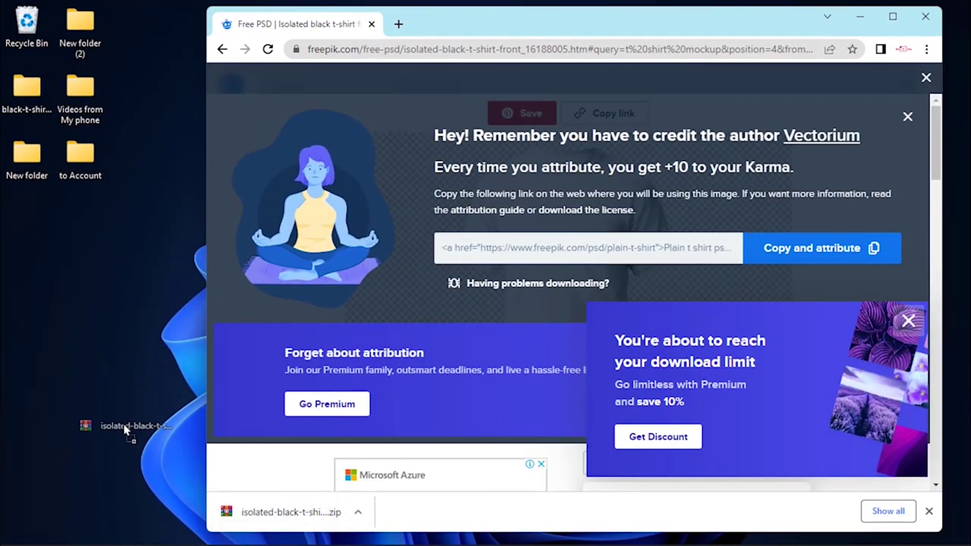
left_click_drag(119, 368, 46, 338)
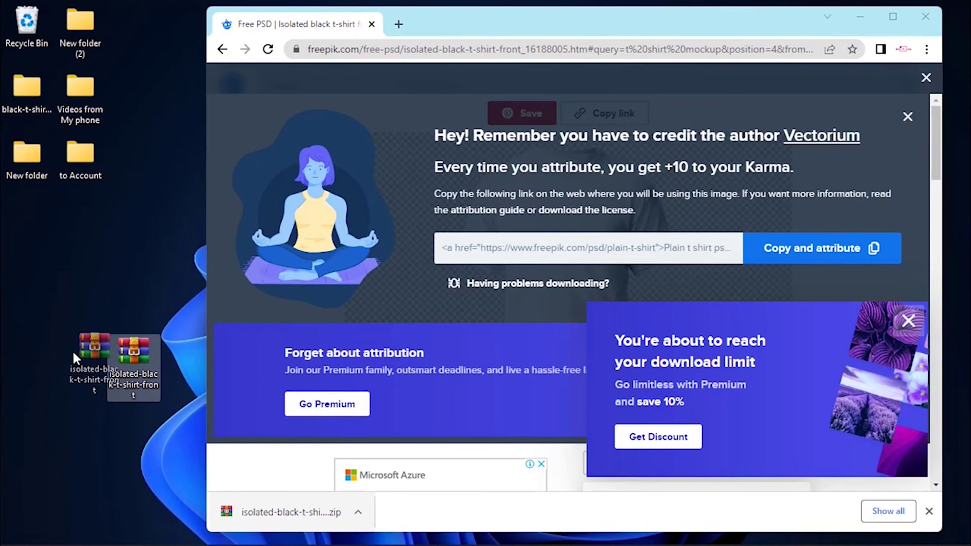
left_click(855, 19)
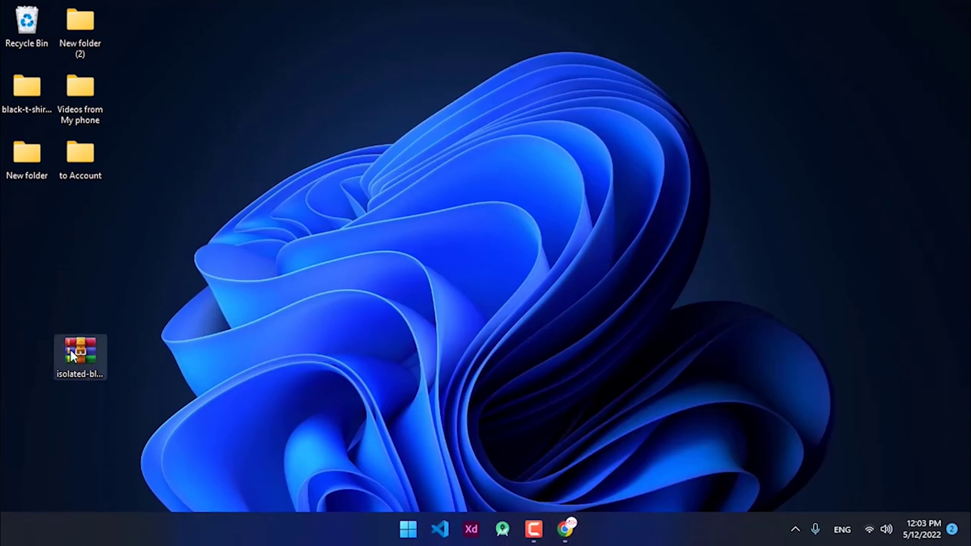
mouse_move(72, 356)
left_mouse_down()
mouse_move(33, 293)
mouse_move(41, 228)
left_mouse_up()
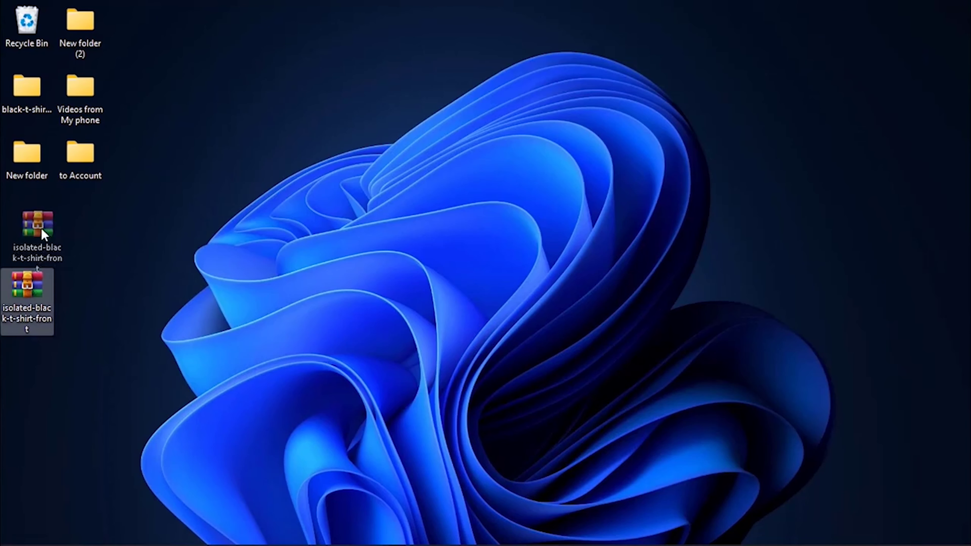
Step: Extract the archive and open Mockup_of_white_T_shirt_on_a_hanger.psd in Photoshop
right_click(40, 227)
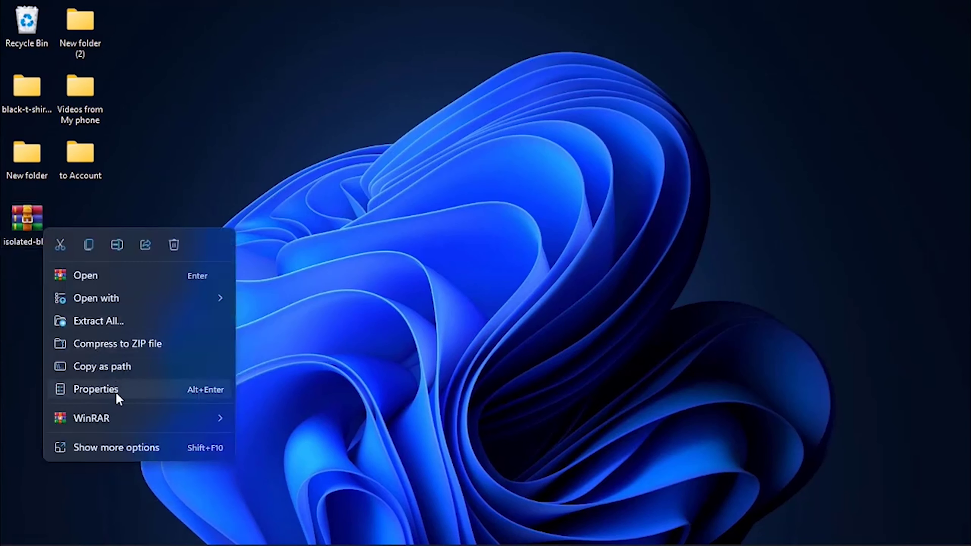
left_click(99, 320)
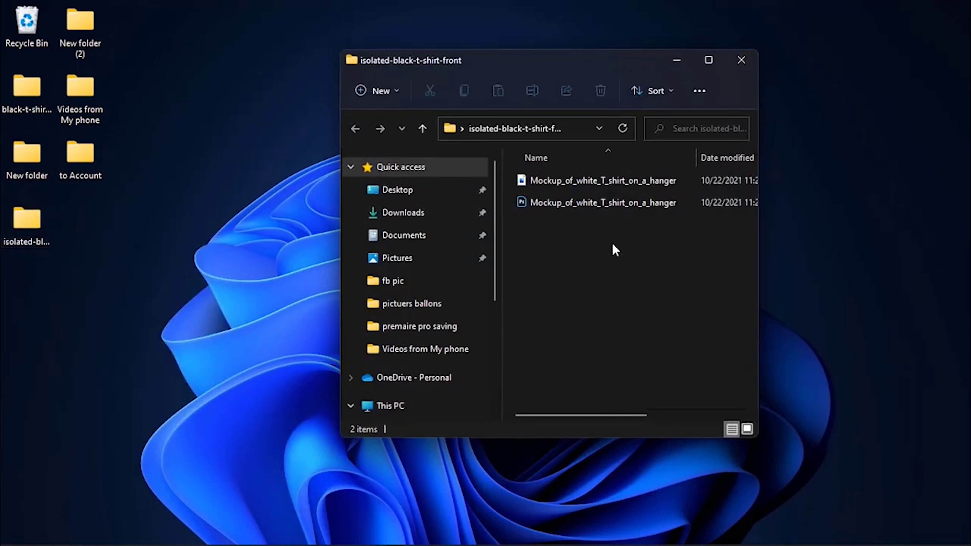
left_click(572, 209)
right_click(570, 210)
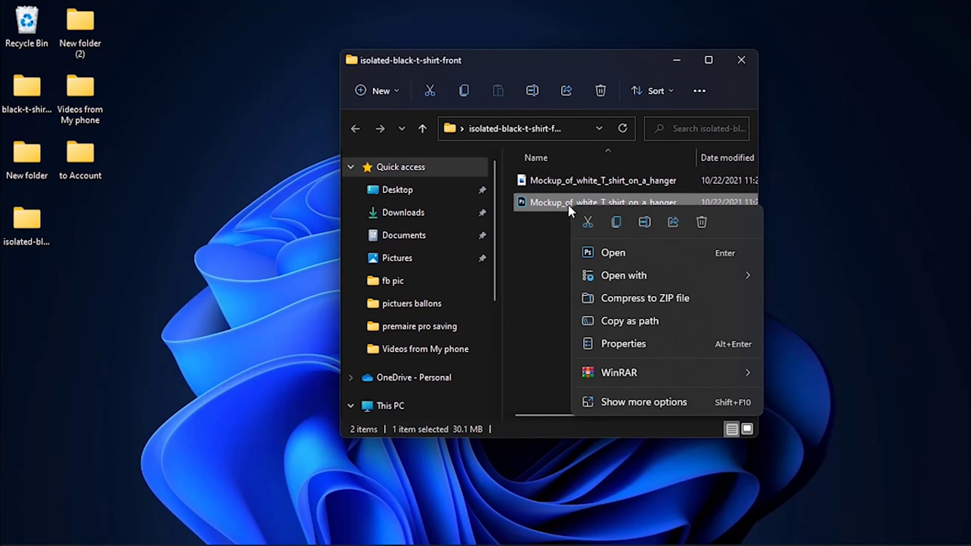
left_click(594, 254)
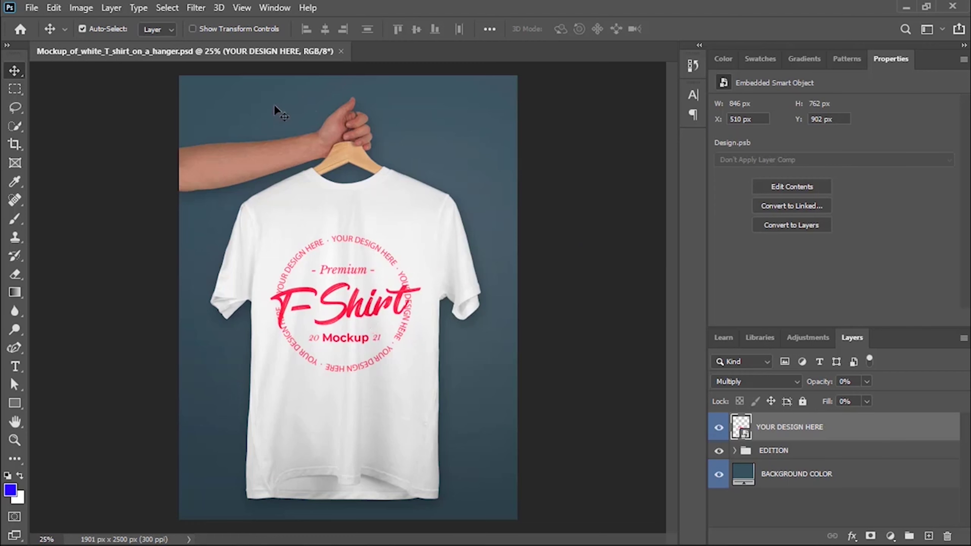
Step: Bring up the File menu over the loaded white T-shirt mockup
left_click(32, 7)
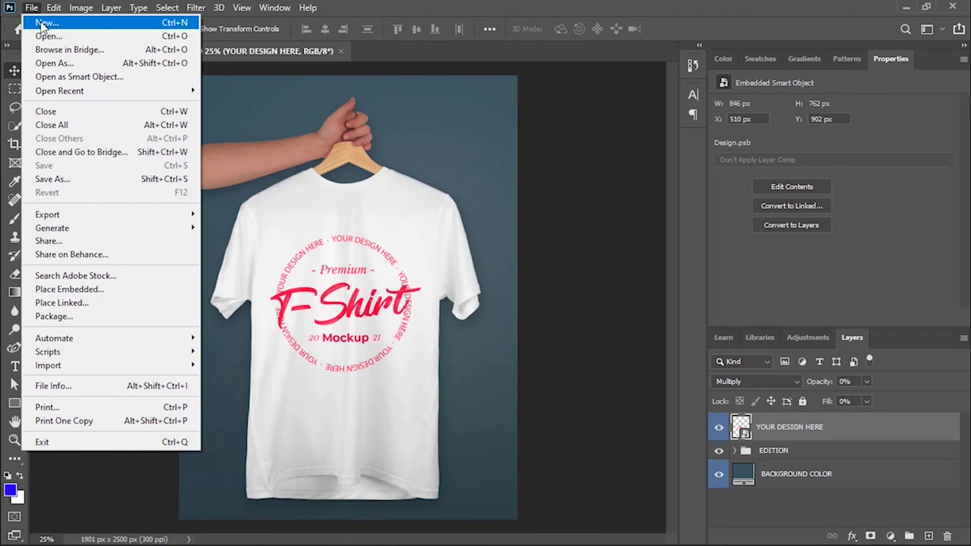
Step: Create a new white document, 4500 × 5400 px at 300 ppi
left_click(58, 23)
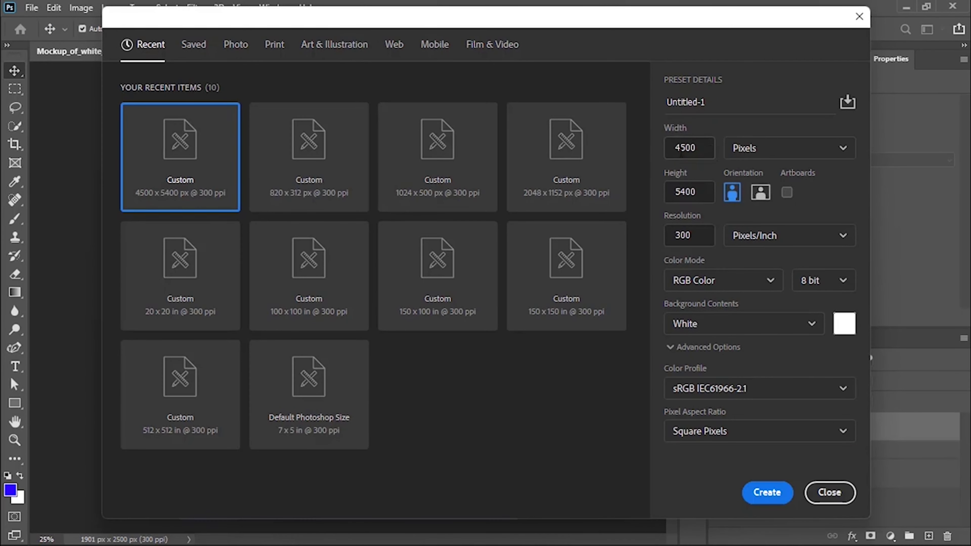
double_click(682, 154)
type("45")
left_click_drag(697, 191, 691, 191)
type("5")
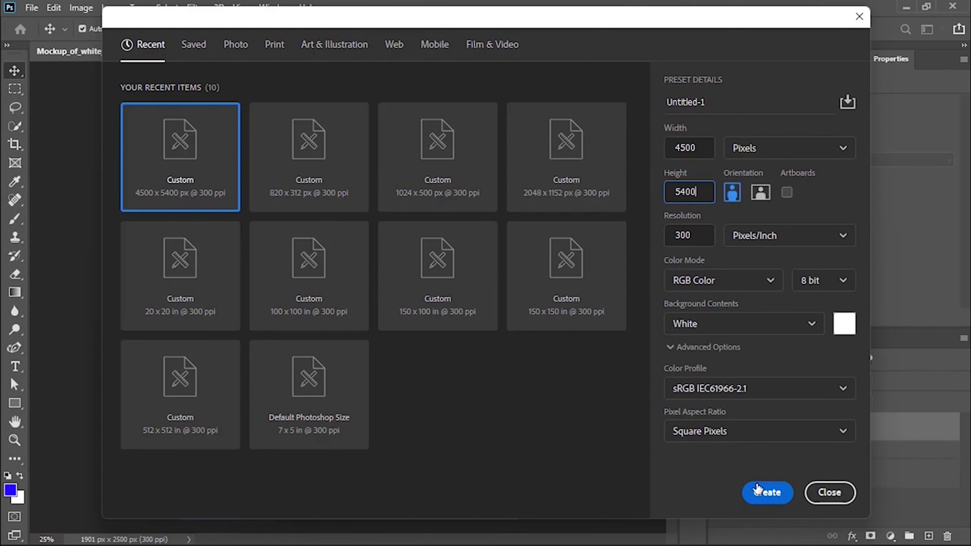
left_click(761, 491)
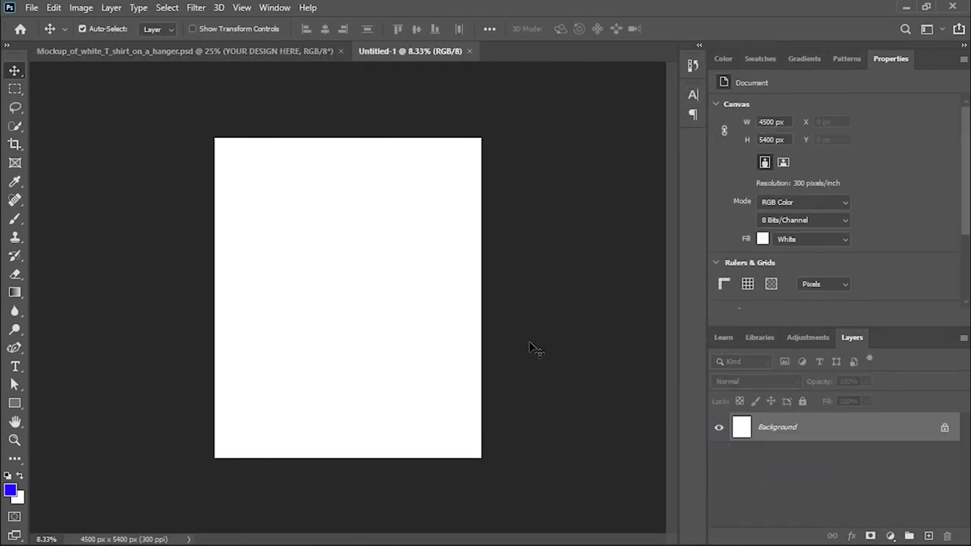
Step: Add a type layer reading 'MY' on the new document
left_click(22, 366)
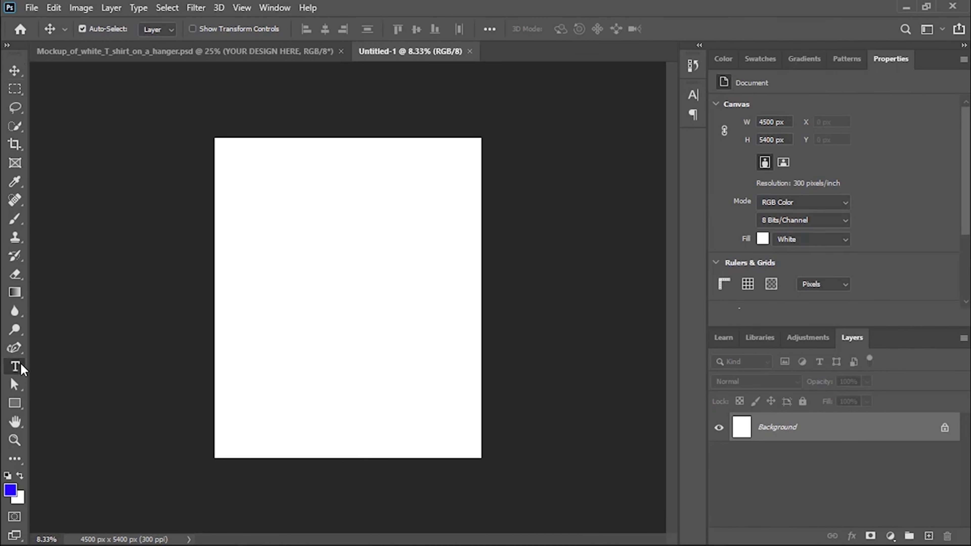
left_click(272, 265)
type("M")
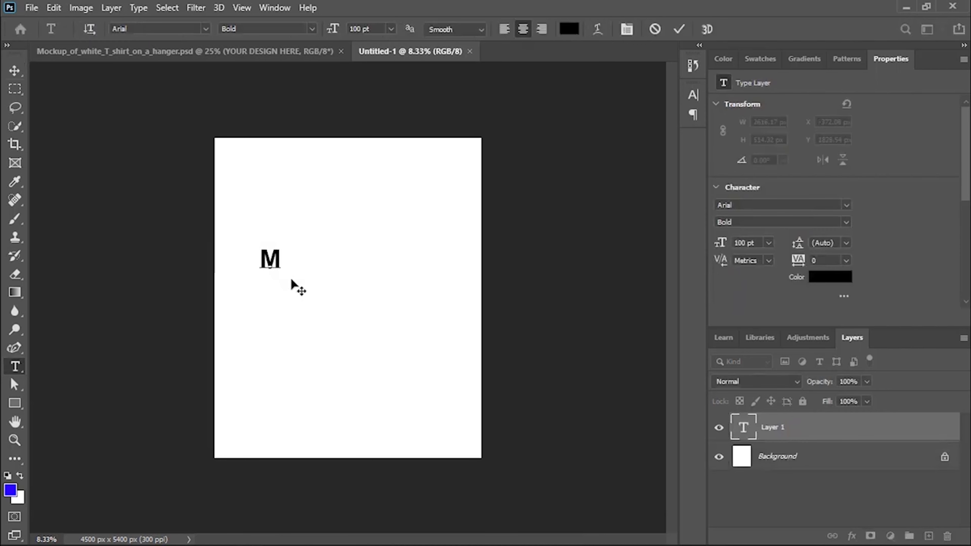
type("Y")
Step: Select the MY text and browse the font list toward handwriting fonts
key("ctrl+a")
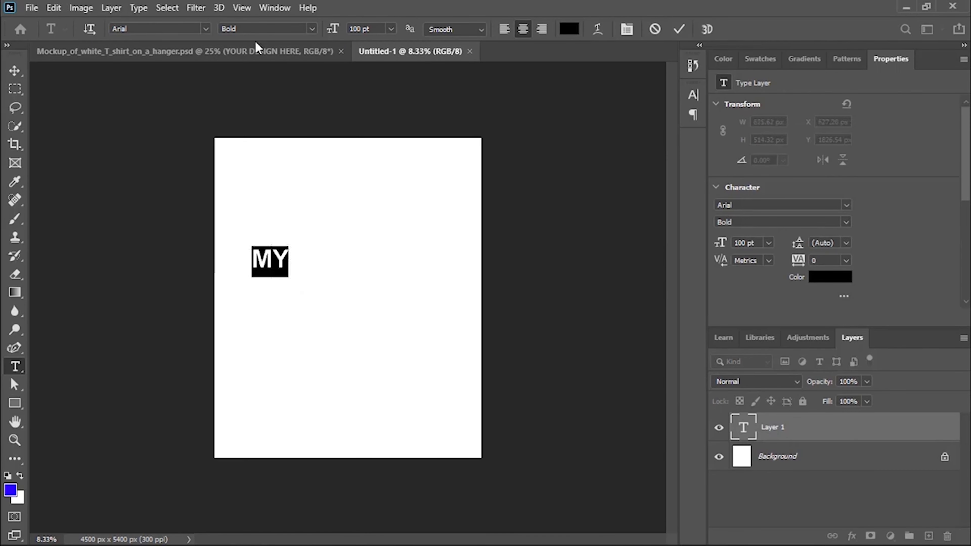
left_click(207, 30)
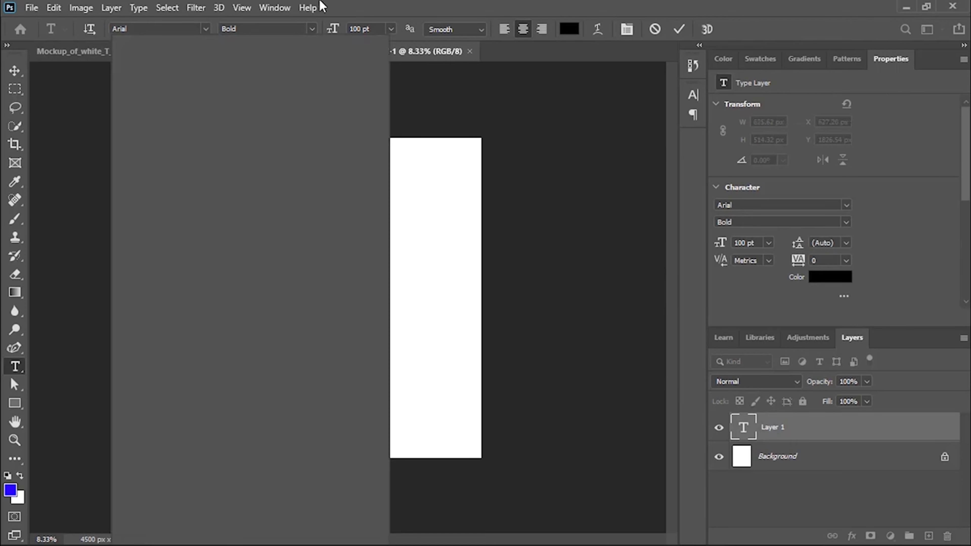
scroll(267, 161, "down", 4)
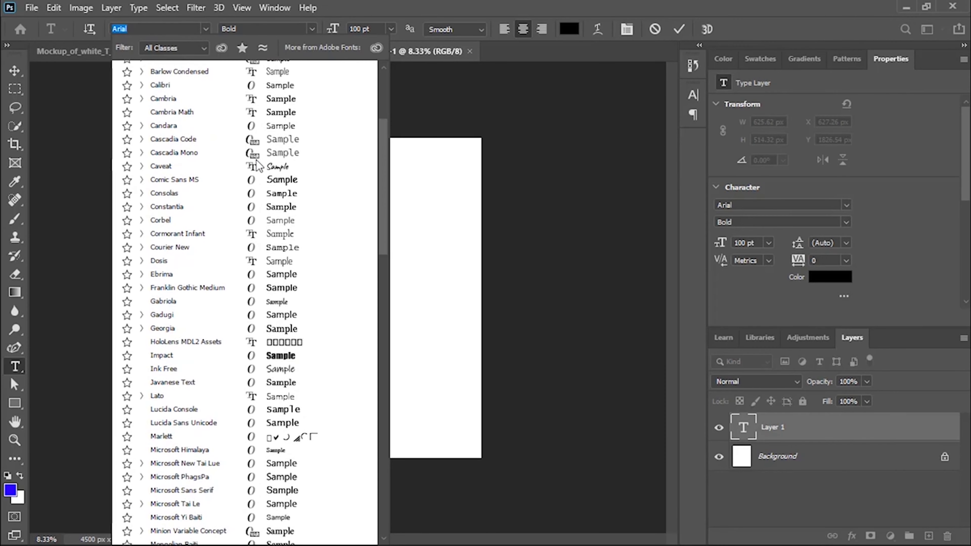
scroll(263, 162, "down", 1)
scroll(257, 164, "up", 2)
scroll(257, 162, "up", 1)
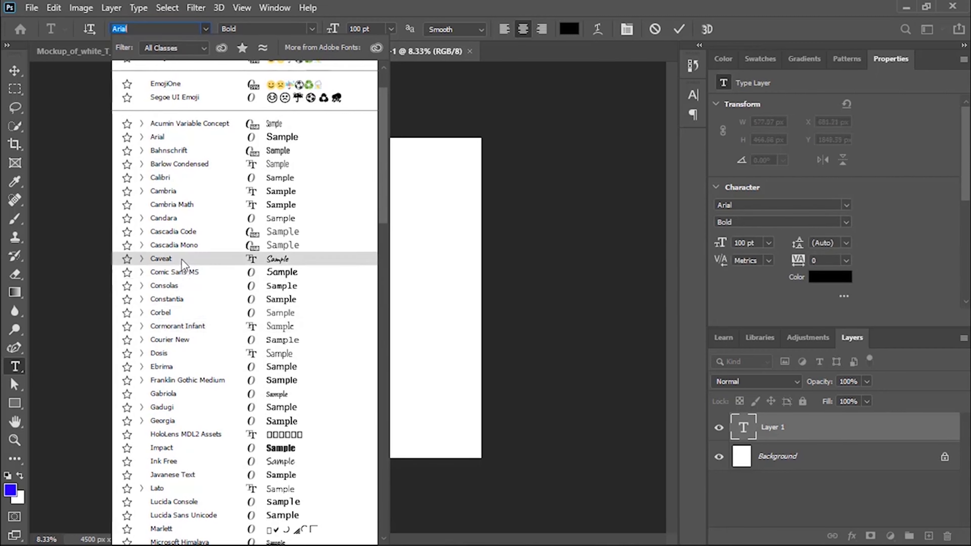
Step: Set MY in the Caveat font and shift it slightly right
left_click(160, 259)
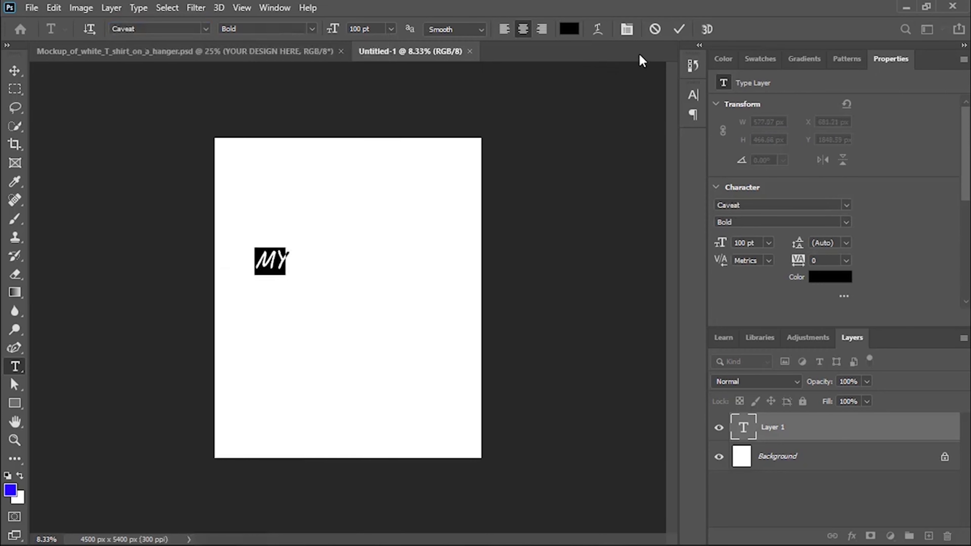
left_click(14, 70)
left_click_drag(271, 272, 284, 273)
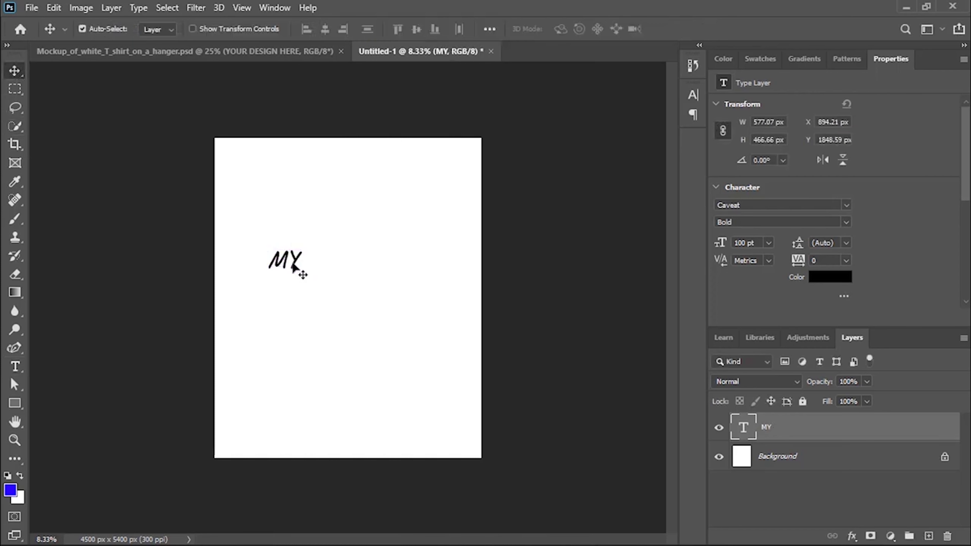
Step: Add a two-line 'Family' / 'Christmas' text layer below MY
left_click(16, 368)
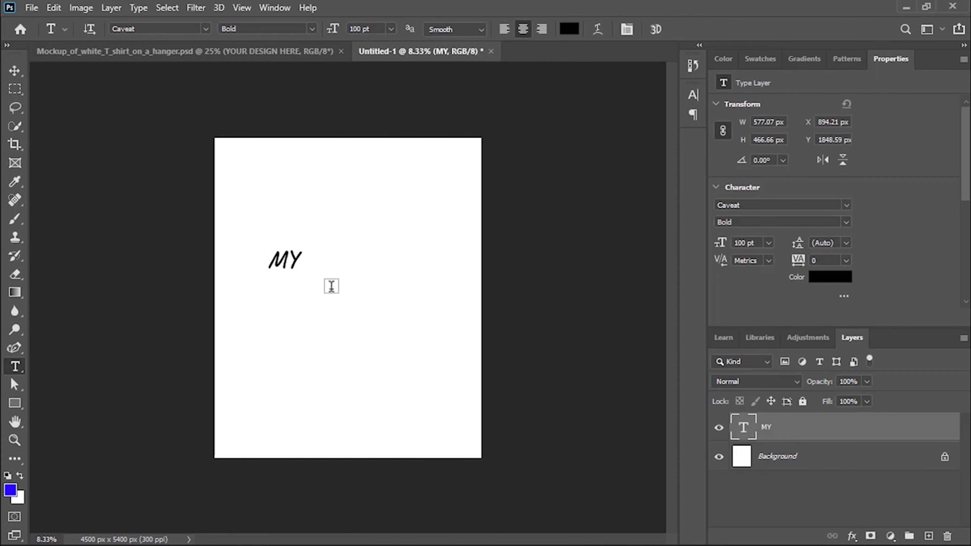
left_click(284, 294)
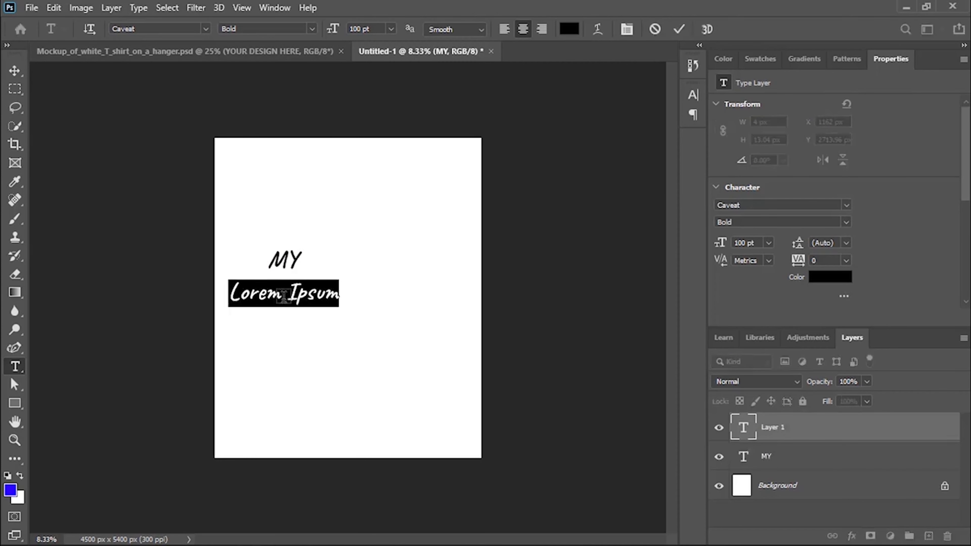
type("Fa")
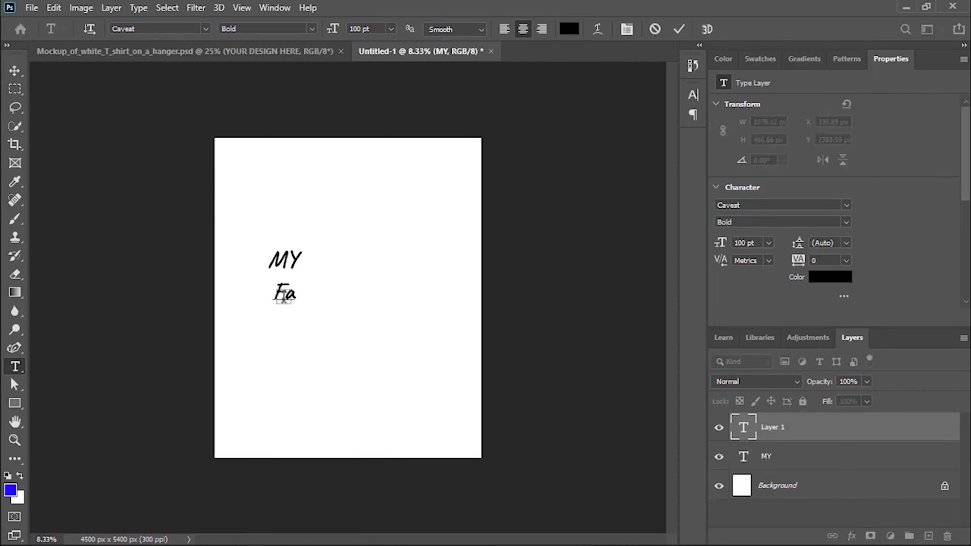
type("m")
type("ily")
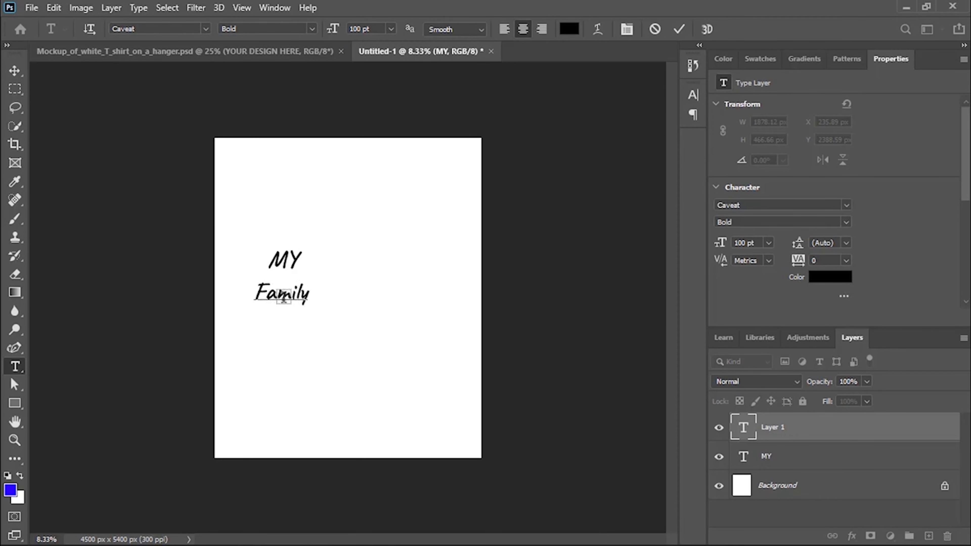
key("BackSpace")
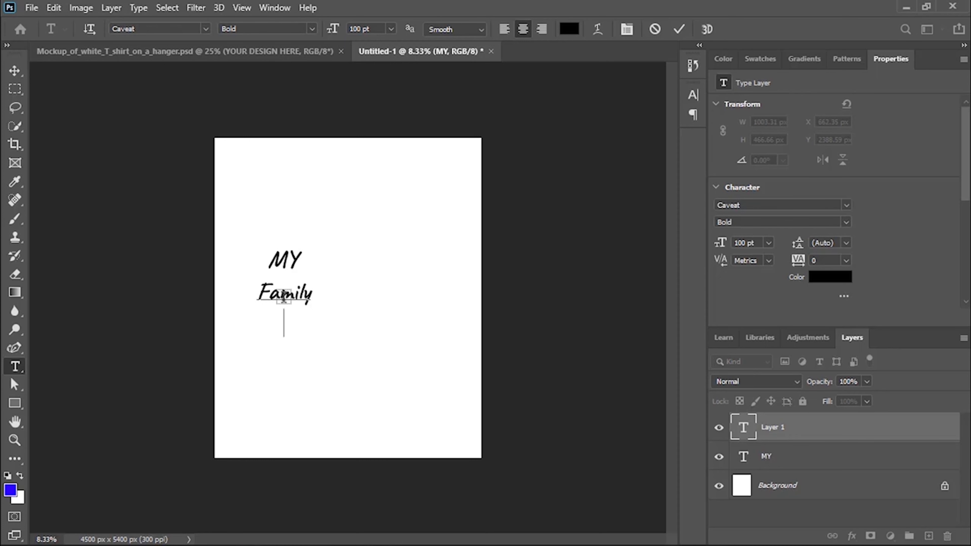
type("CH")
key("BackSpace")
type("h")
type("ris")
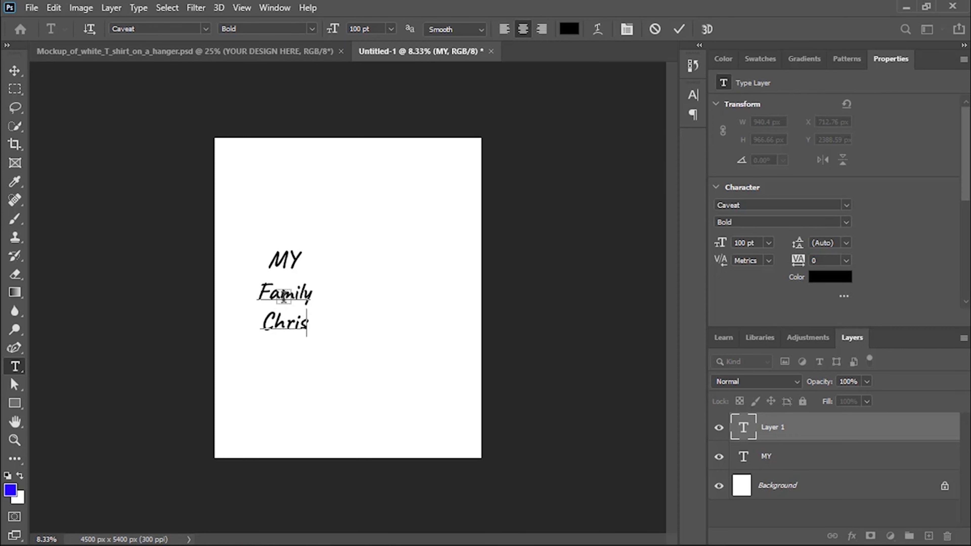
type("t")
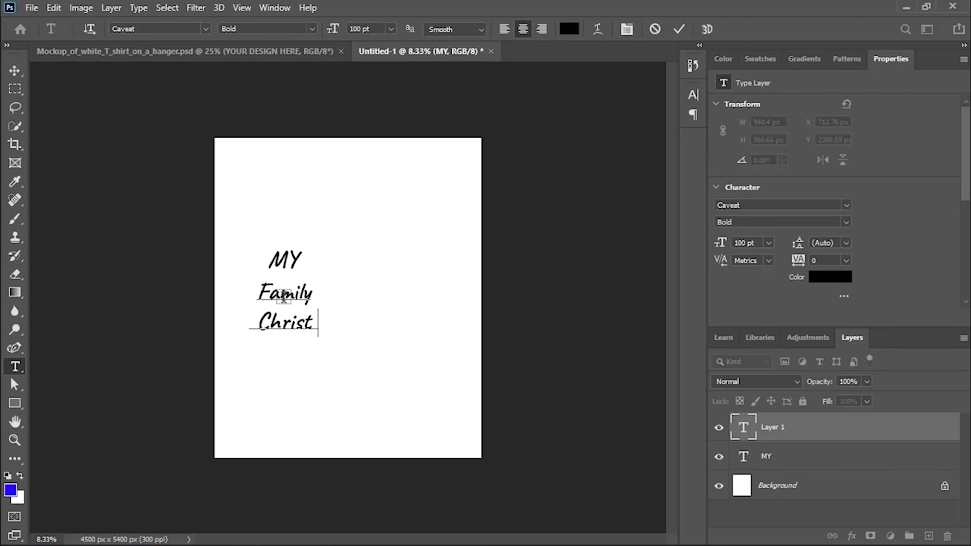
type("mas")
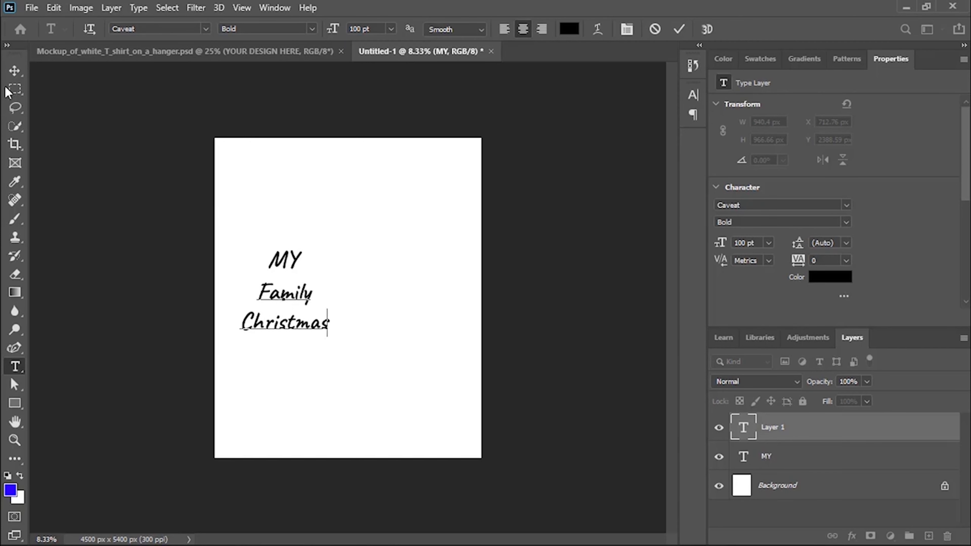
Step: Commit the Family Christmas text and move it right beneath MY
left_click(15, 70)
mouse_move(284, 269)
left_mouse_down()
mouse_move(297, 269)
mouse_move(325, 329)
left_mouse_up()
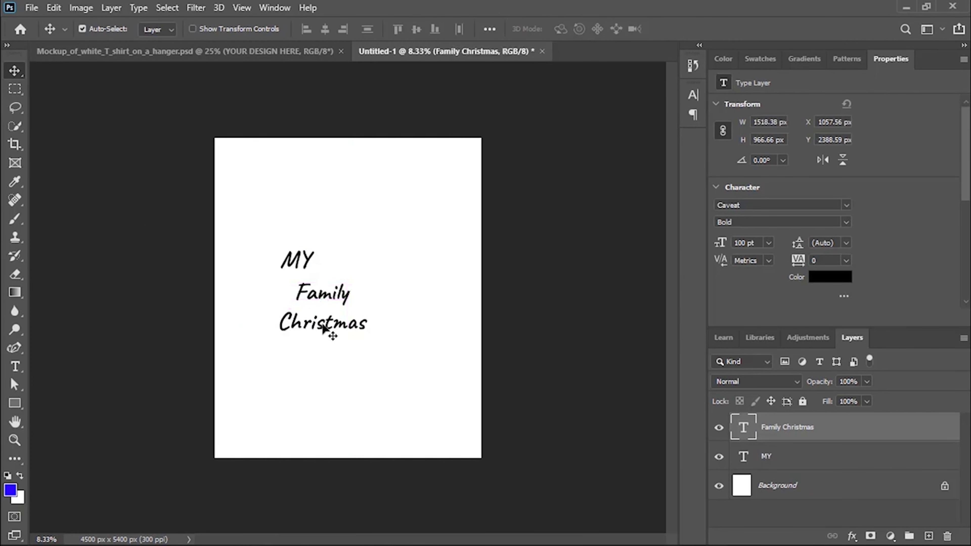
double_click(323, 329)
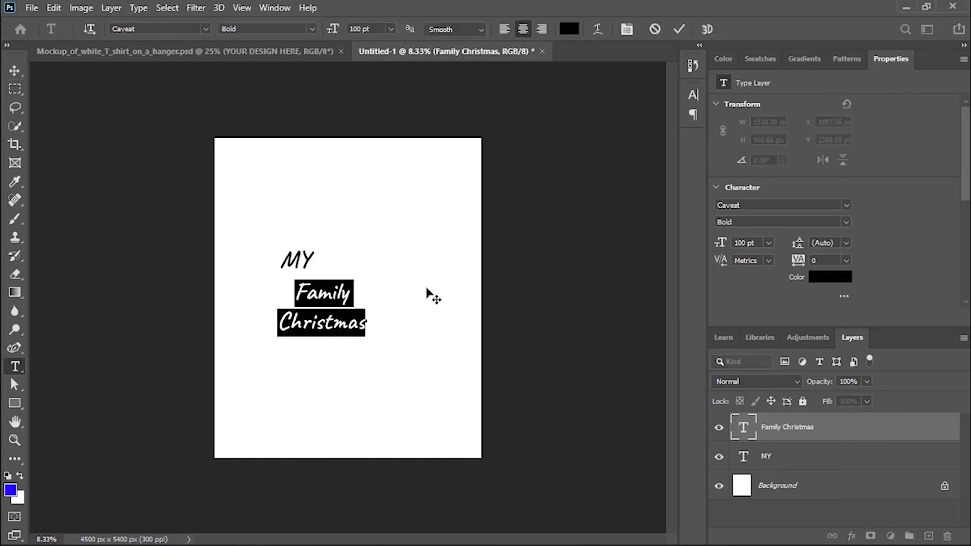
left_click(679, 29)
key("v")
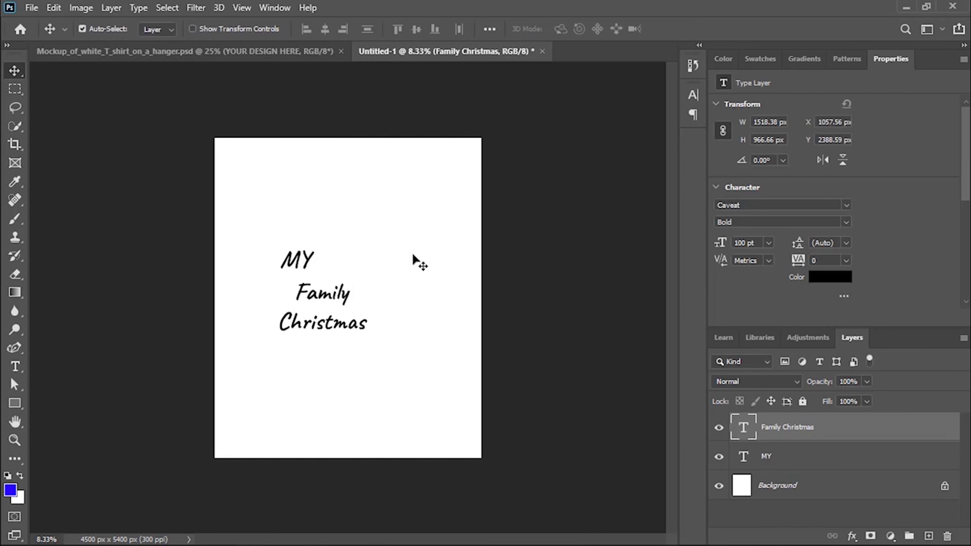
key("ctrl+t")
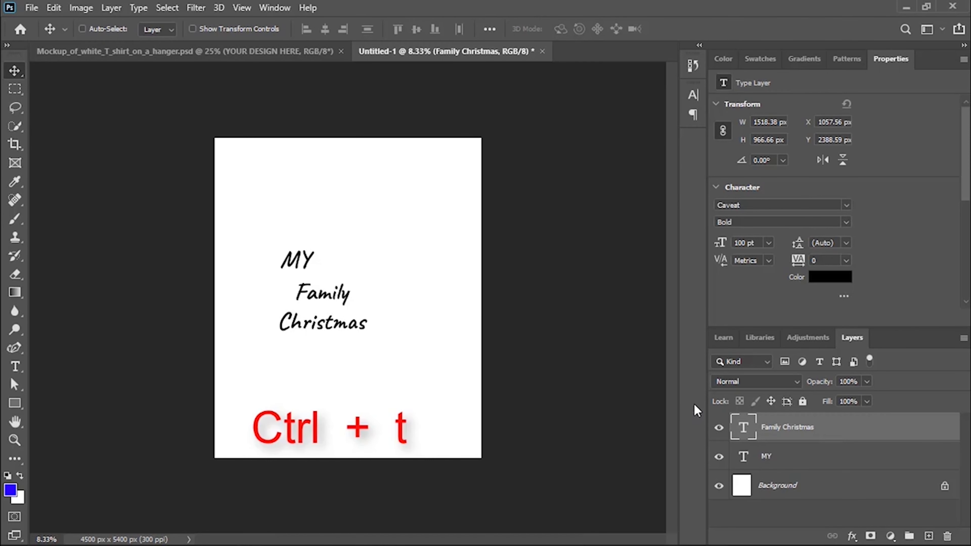
Step: Scale the Family Christmas text up to 186.06% and commit the transform
key("ctrl+t")
mouse_move(364, 336)
left_mouse_down()
mouse_move(409, 379)
mouse_move(434, 371)
left_mouse_up()
left_click_drag(395, 325, 385, 319)
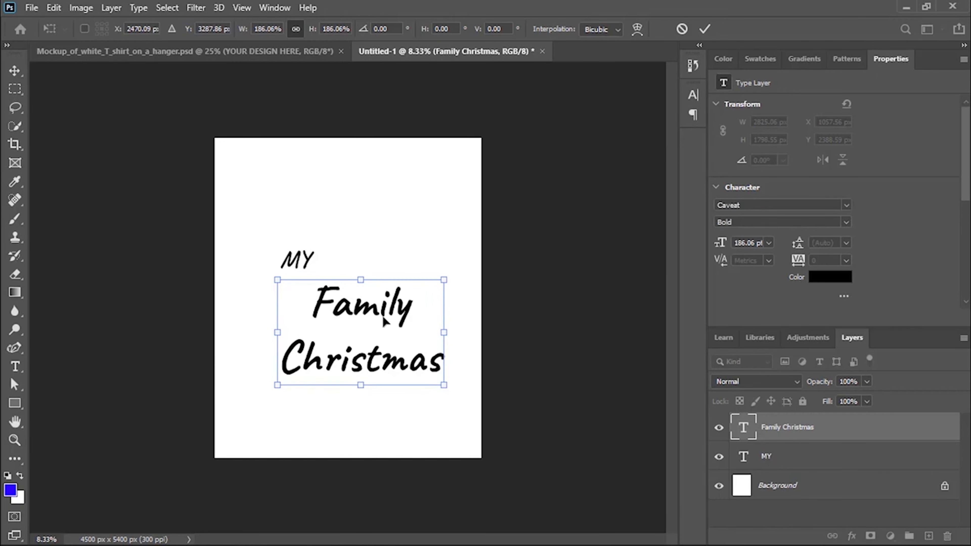
left_click(704, 29)
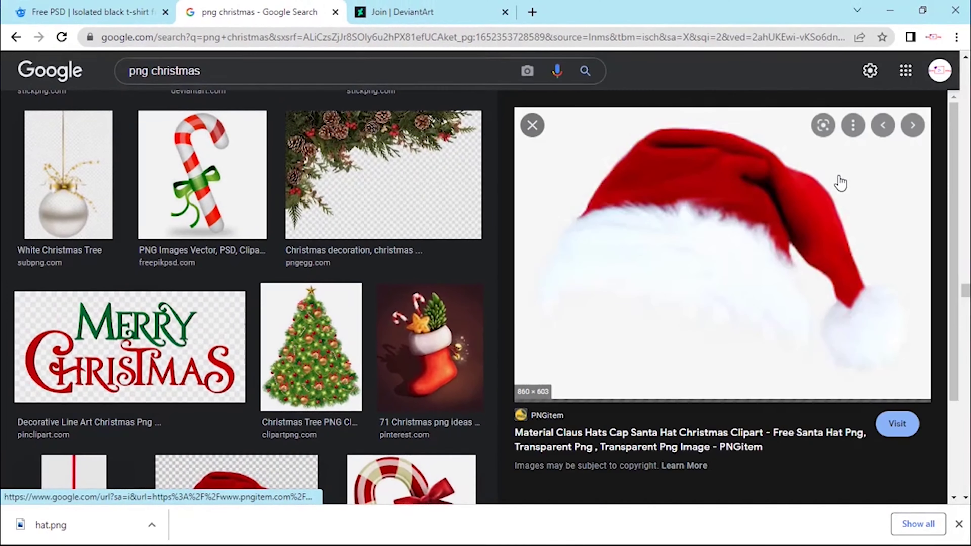
Step: Open the Santa hat's PNGitem source page, then scroll the 'png christmas' image results
left_click(633, 423)
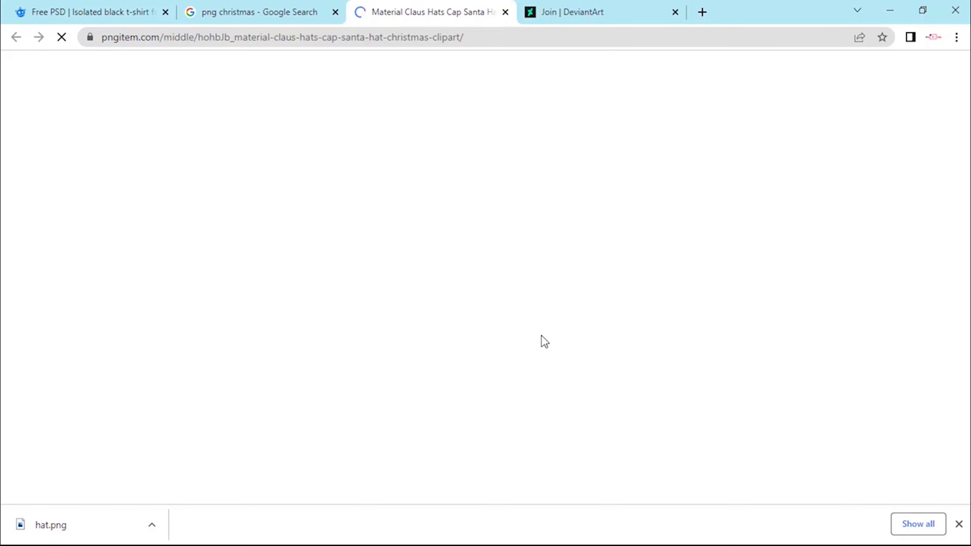
left_click(245, 11)
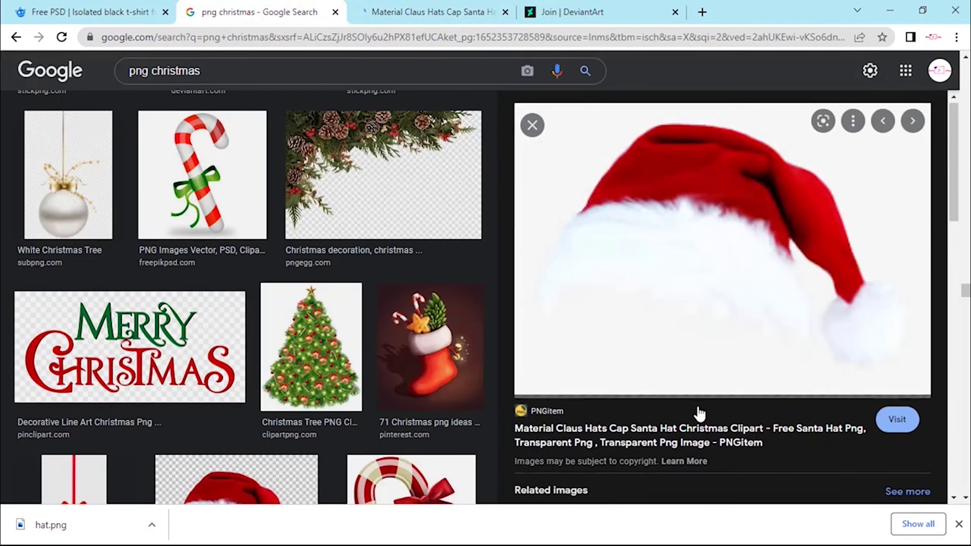
scroll(698, 412, "down", 5)
scroll(700, 415, "down", 3)
scroll(700, 415, "down", 5)
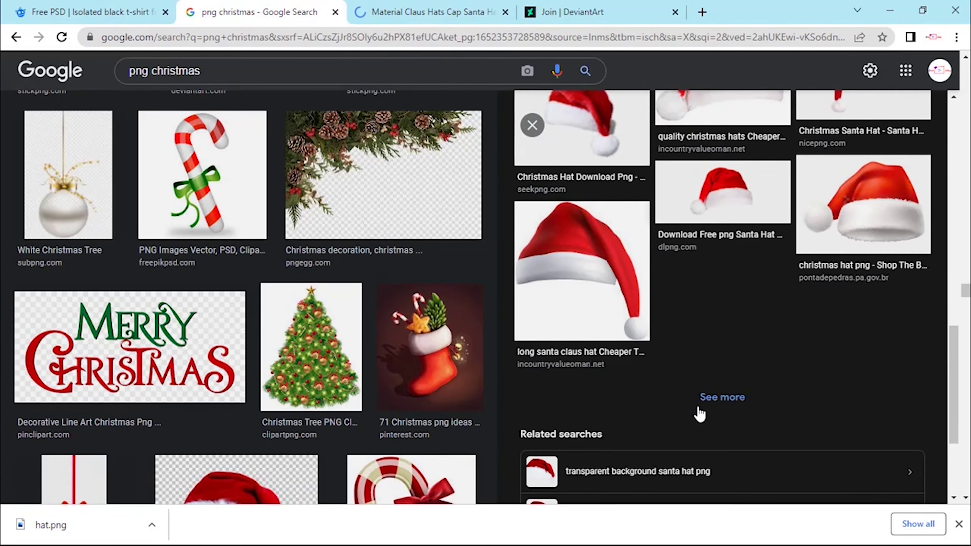
scroll(700, 415, "down", 4)
scroll(700, 415, "down", 2)
scroll(700, 415, "down", 2)
scroll(700, 415, "down", 2)
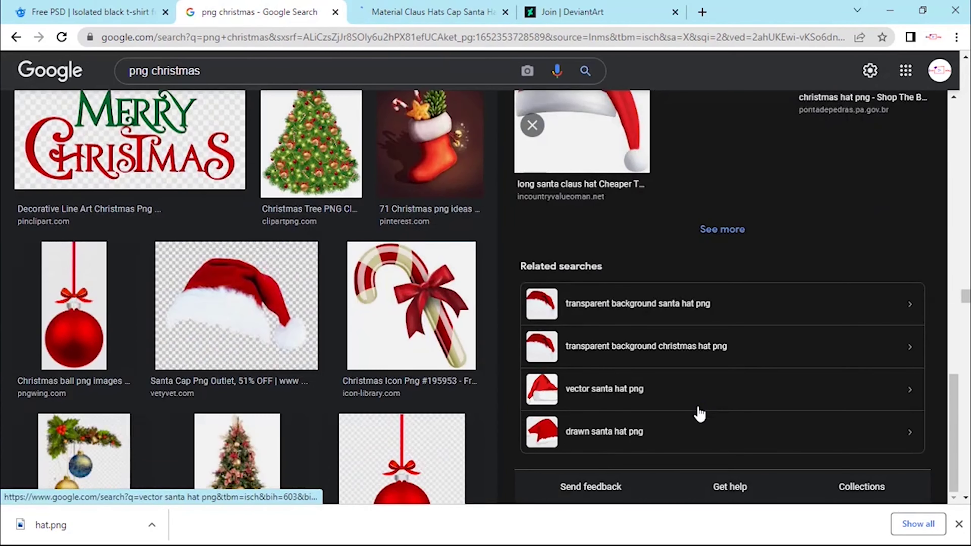
Step: On the PNGitem Santa hat page, start the download and dismiss the popup
left_click(432, 11)
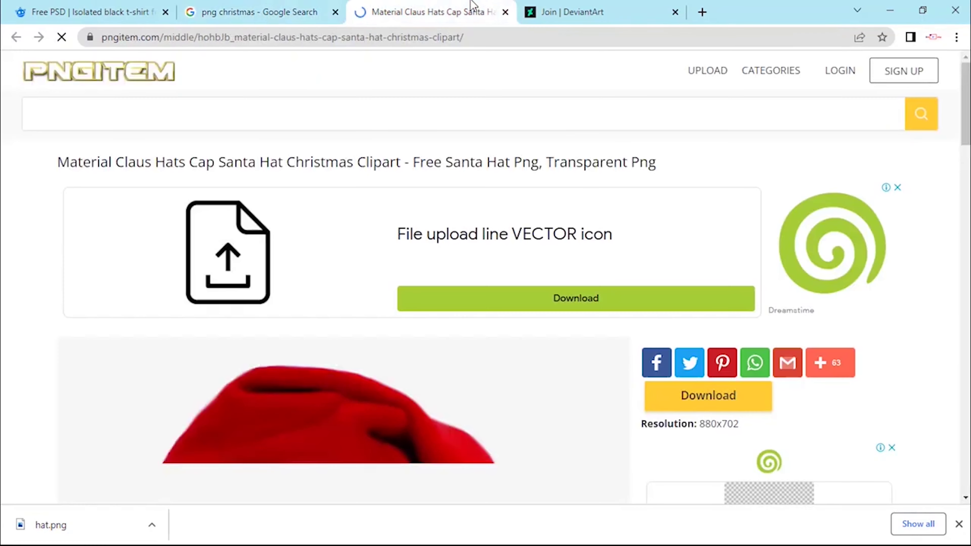
scroll(460, 204, "down", 1)
scroll(492, 252, "down", 6)
scroll(505, 264, "down", 7)
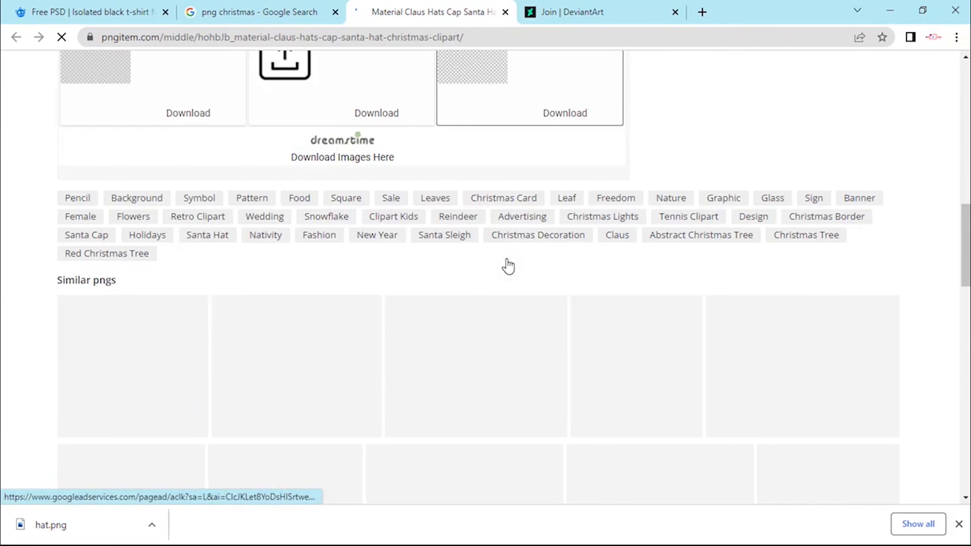
scroll(508, 265, "down", 4)
scroll(508, 265, "down", 4)
scroll(508, 265, "up", 1)
scroll(508, 265, "up", 1)
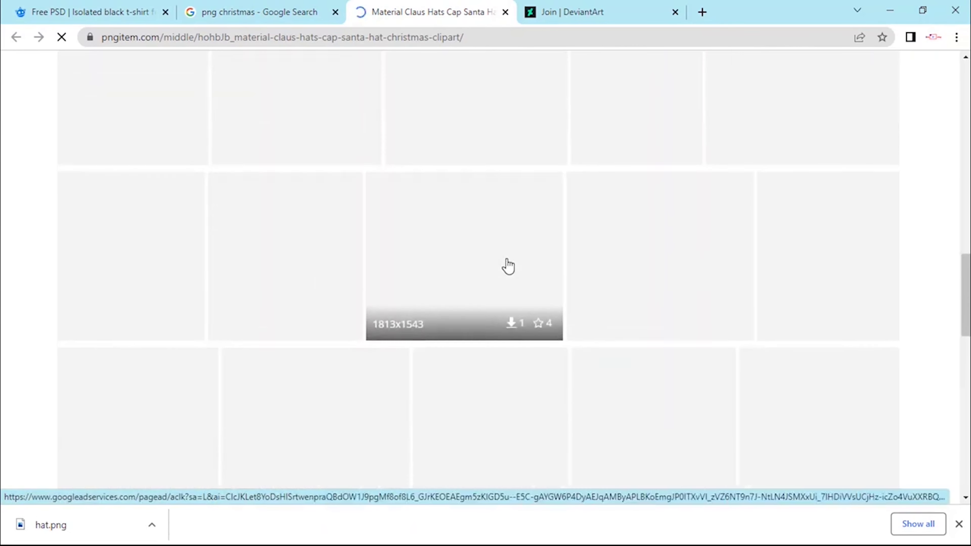
scroll(507, 265, "up", 10)
scroll(508, 265, "up", 2)
scroll(507, 258, "up", 5)
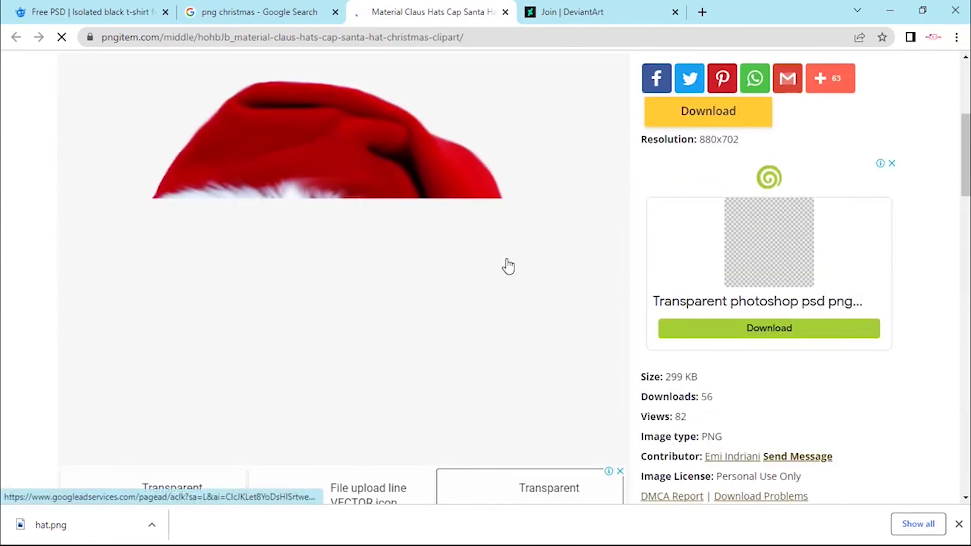
scroll(506, 264, "up", 5)
scroll(508, 265, "down", 3)
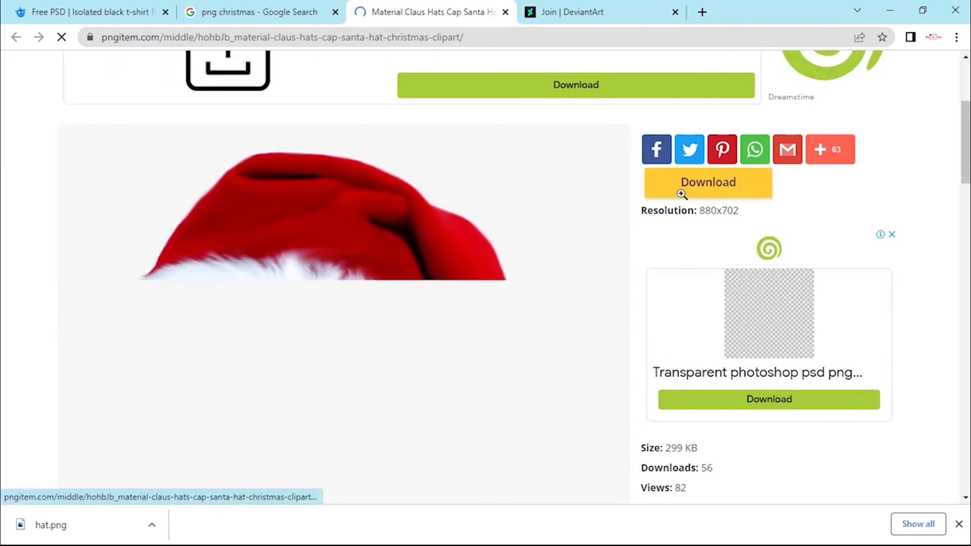
left_click(738, 186)
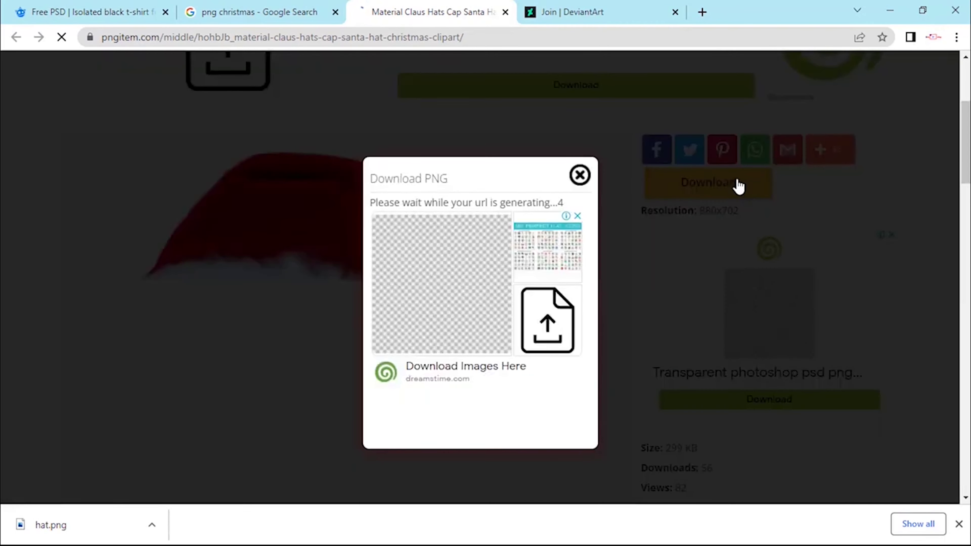
left_click(579, 174)
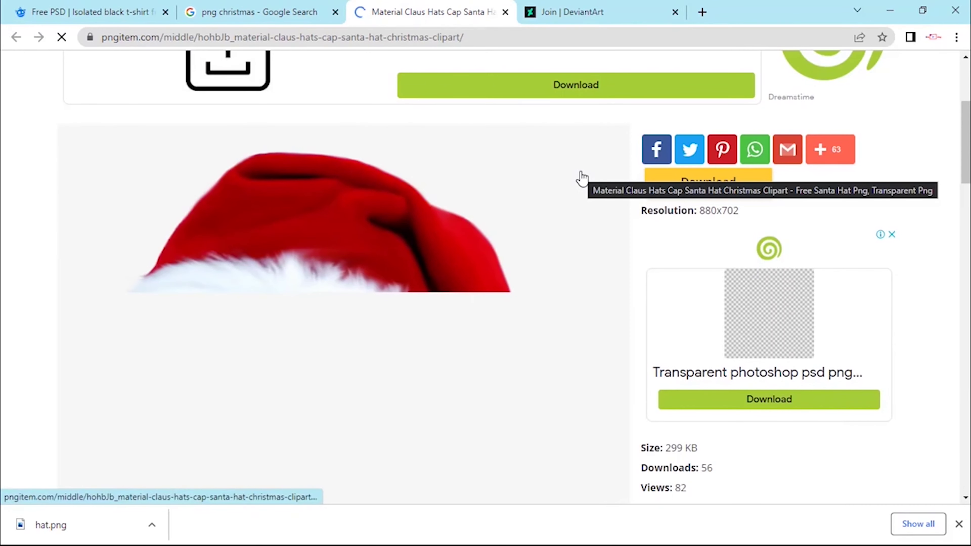
Step: Download the 880x702 Santa hat PNG and close the confirmation tab
scroll(581, 178, "down", 6)
scroll(582, 178, "down", 7)
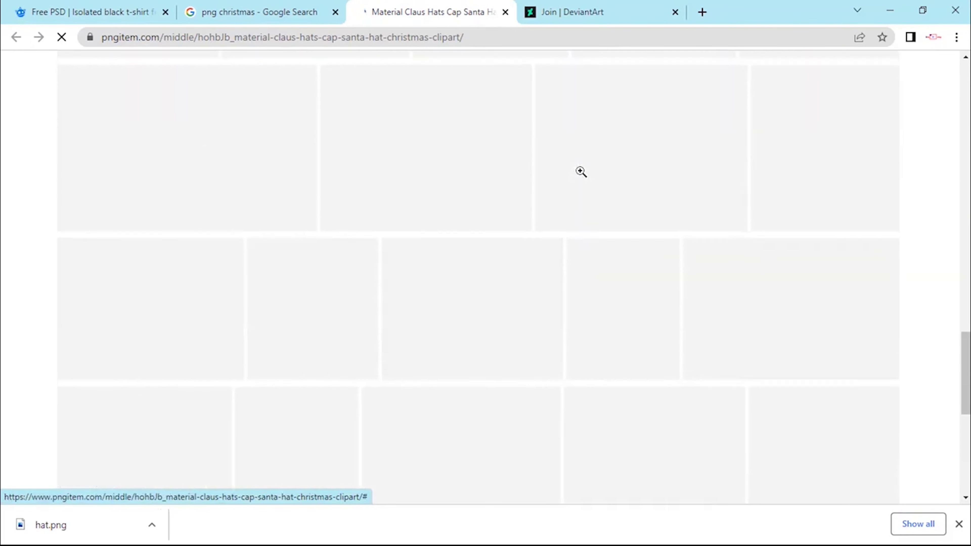
scroll(581, 173, "down", 5)
scroll(581, 172, "down", 3)
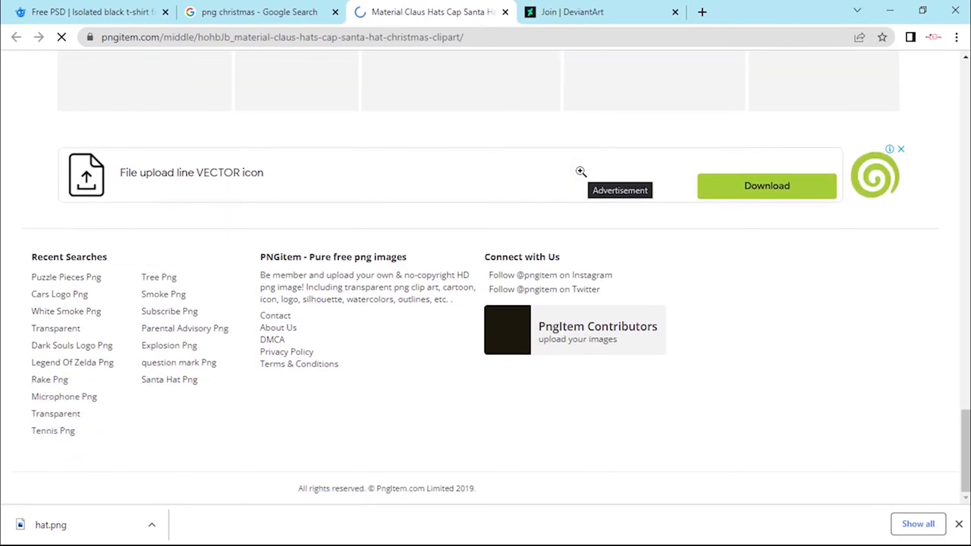
scroll(581, 172, "up", 5)
scroll(581, 173, "up", 5)
scroll(581, 171, "up", 10)
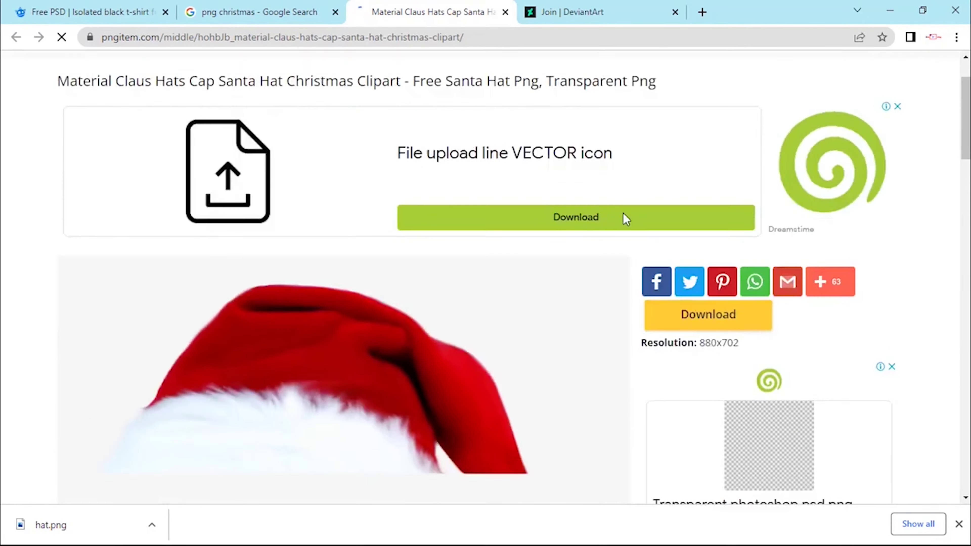
left_click(690, 336)
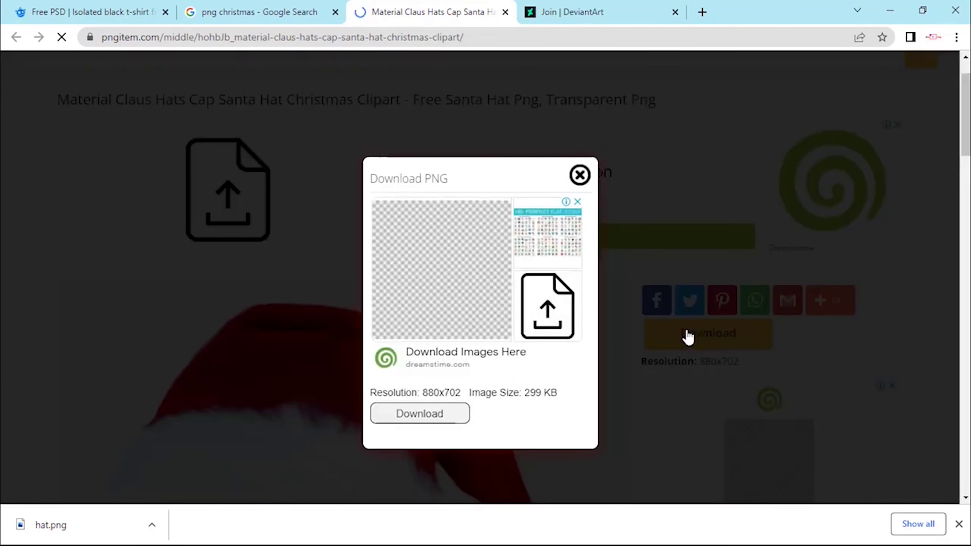
left_click(459, 417)
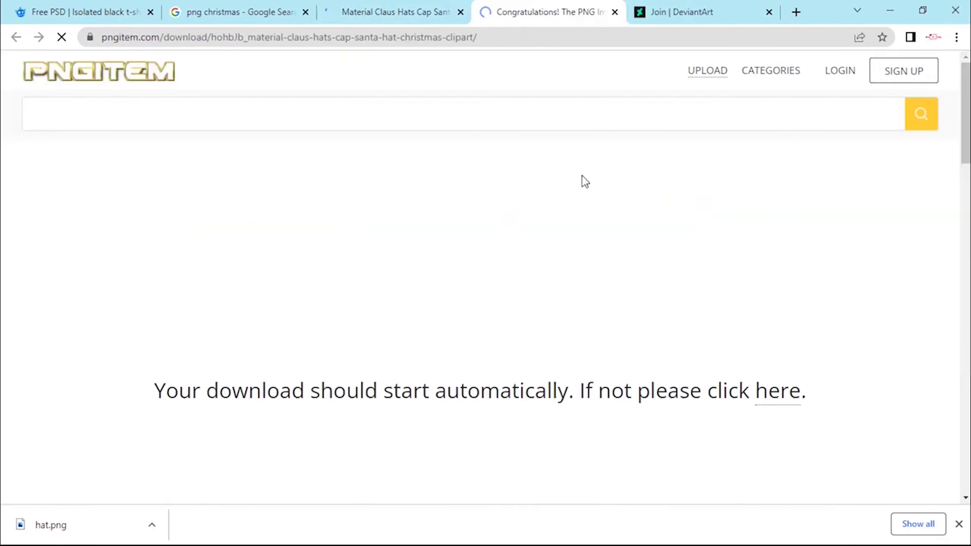
left_click(615, 12)
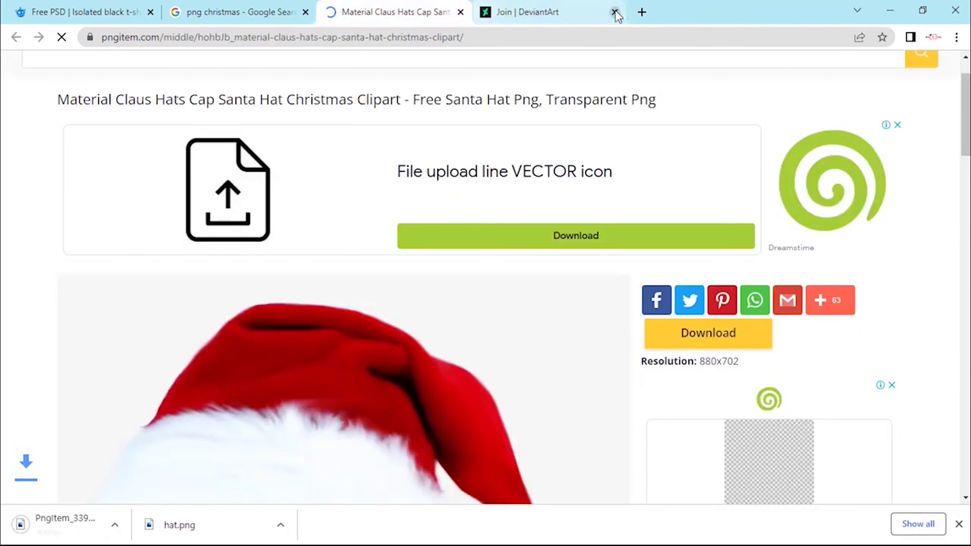
Step: Shrink the Chrome window and shift it right to reveal Photoshop, then check the hat download
left_click_drag(786, 6, 802, 24)
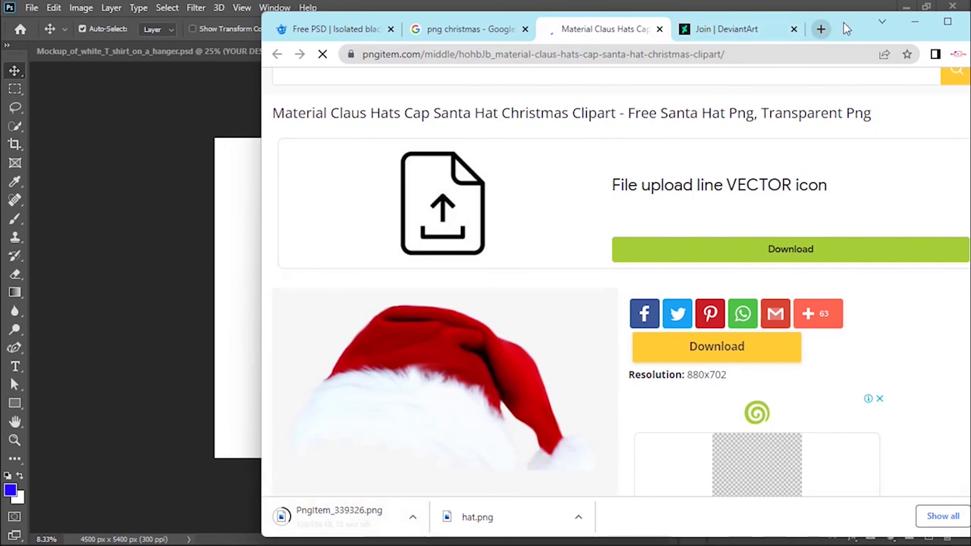
left_click_drag(847, 29, 878, 29)
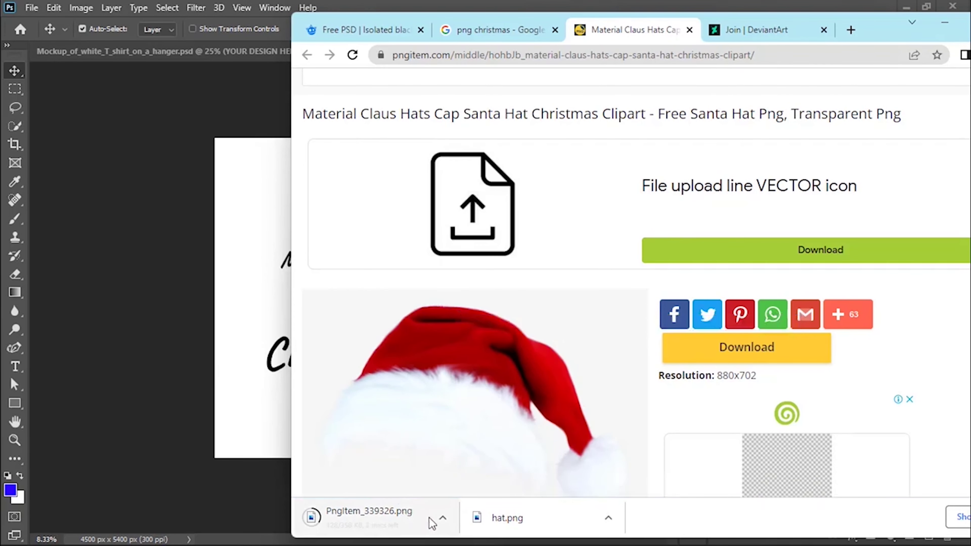
left_click(442, 518)
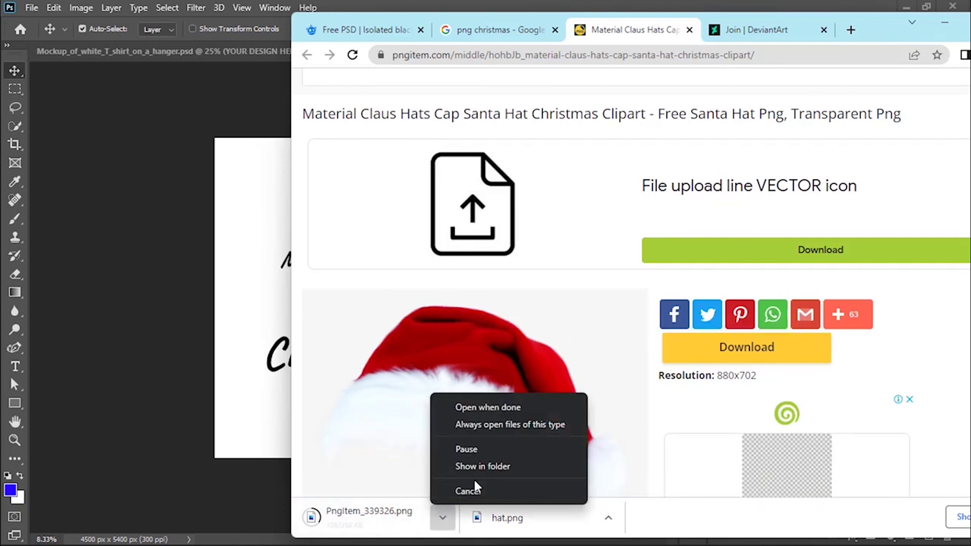
left_click(463, 466)
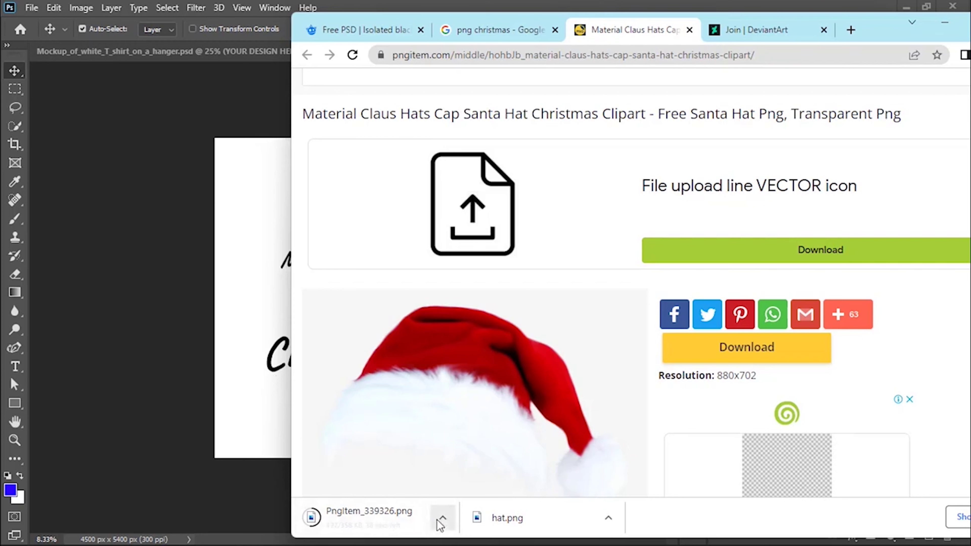
scroll(445, 347, "down", 2)
scroll(445, 346, "down", 3)
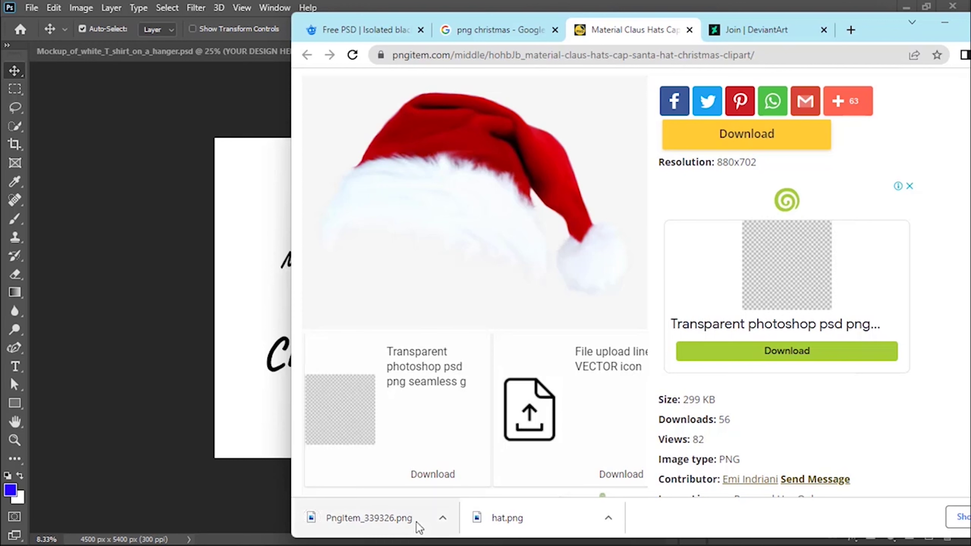
Step: Place the downloaded Santa hat above the end of Family, rotated 33.09° and scaled to 65.53%
left_click_drag(420, 528, 264, 353)
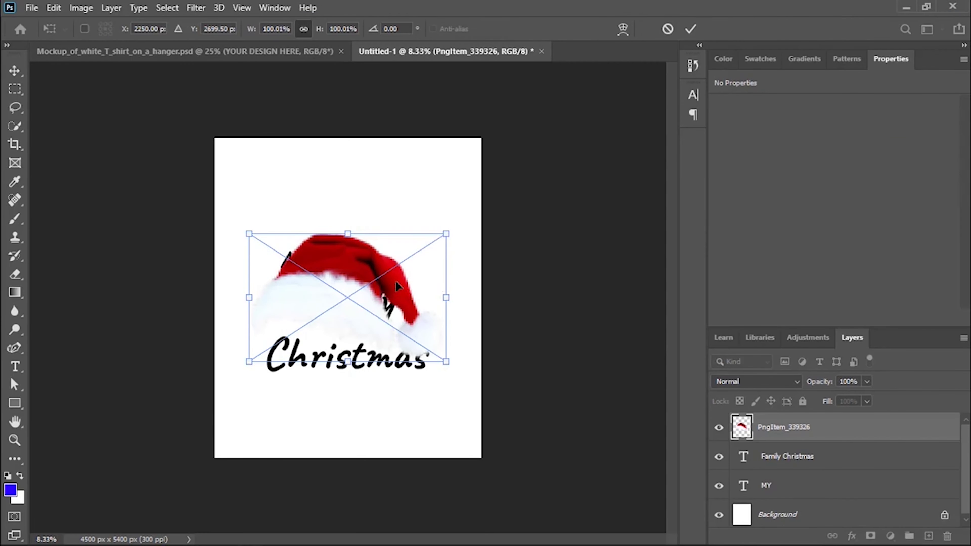
left_click_drag(396, 281, 422, 234)
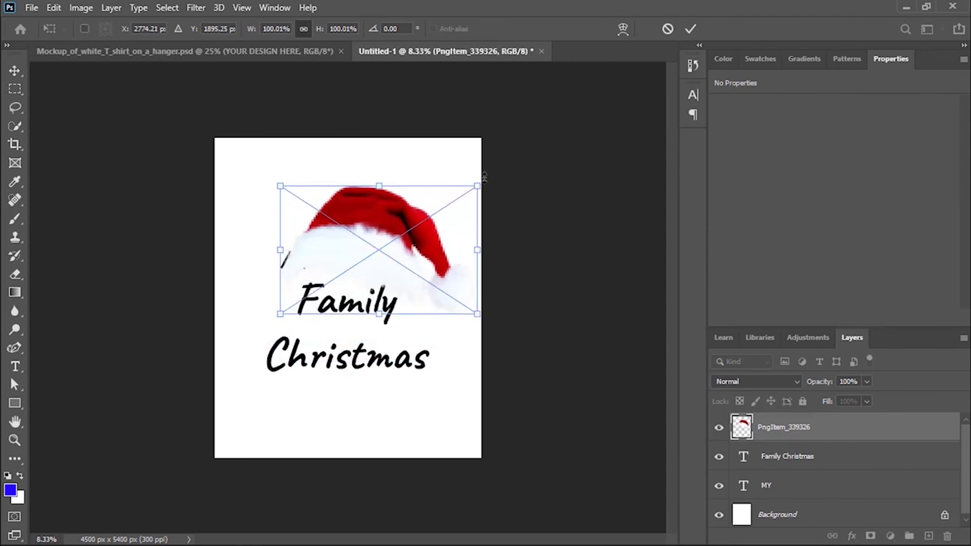
left_click_drag(472, 177, 496, 246)
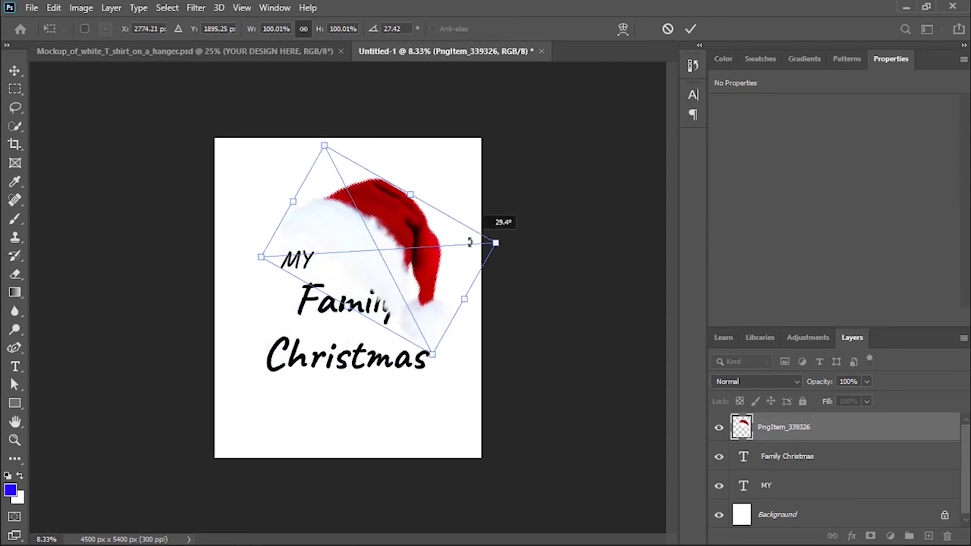
left_click_drag(430, 238, 467, 264)
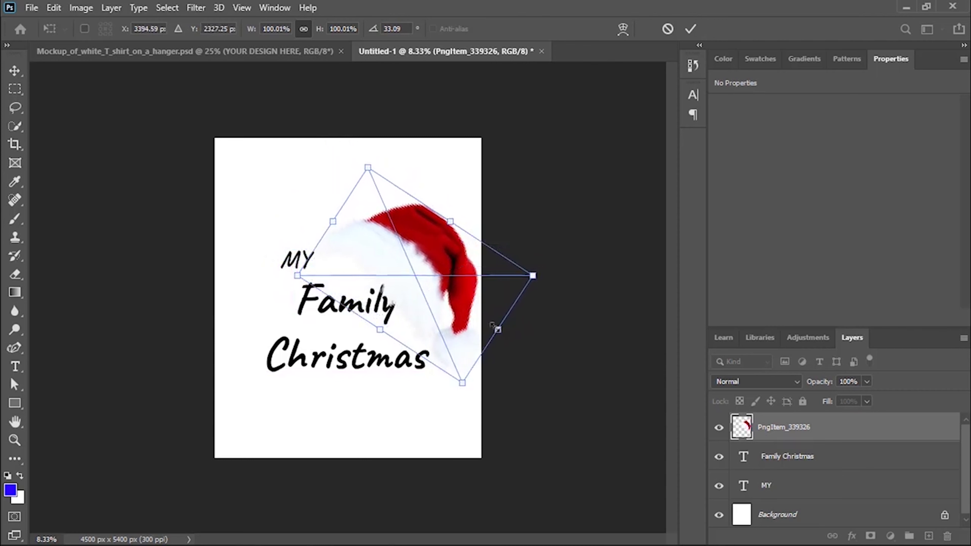
left_click_drag(494, 325, 436, 288)
left_click_drag(413, 257, 448, 268)
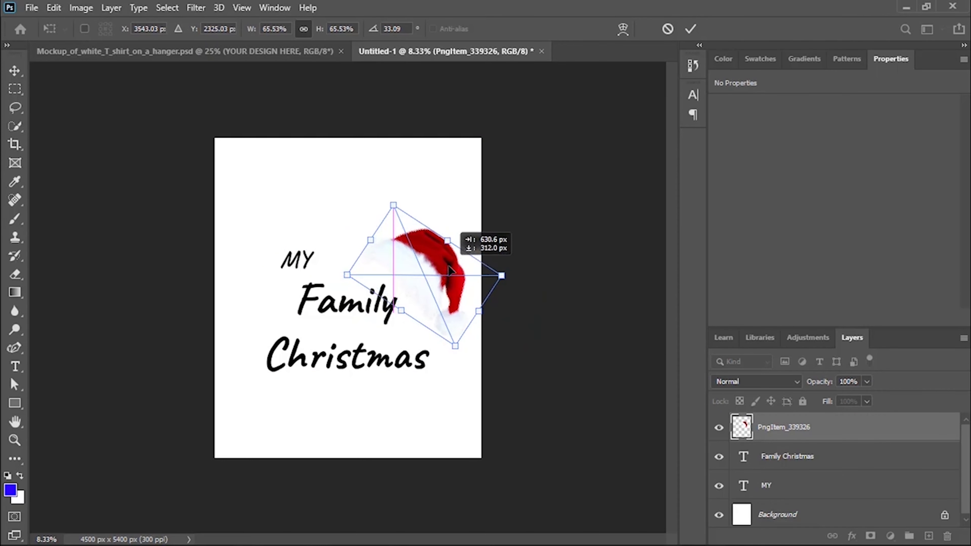
left_click(690, 29)
Step: Nudge the MY text two steps to the right
left_click(307, 267)
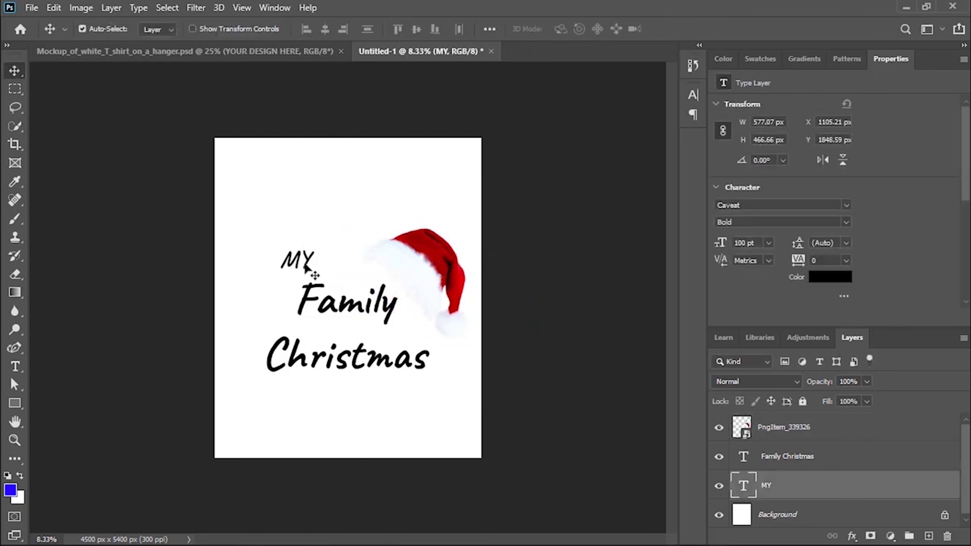
key("Right")
key("Right")
key("Right")
key("Right")
key("Right")
key("Right")
key("Right")
key("Right")
key("Right")
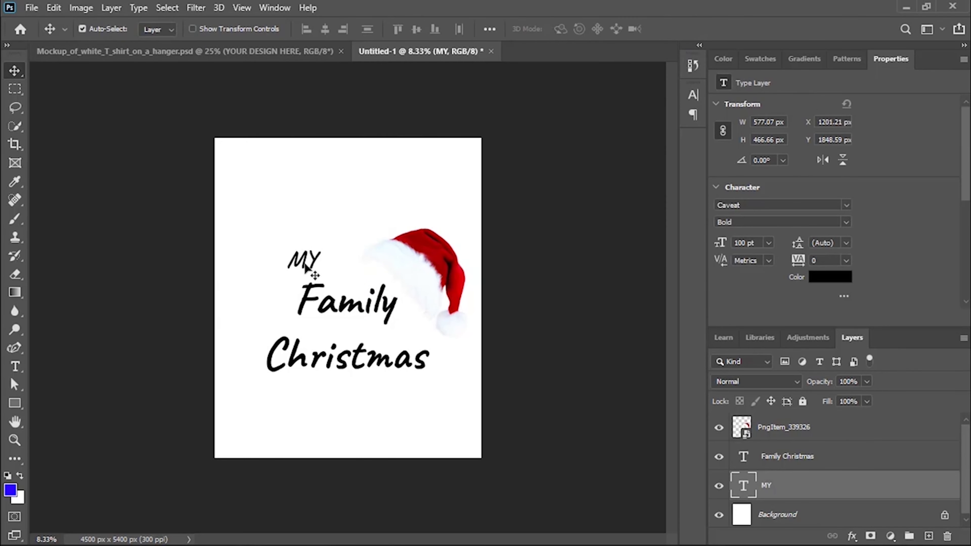
key("Right")
key("Right")
key("Right")
key("Right")
key("Right")
key("Right")
key("Right")
key("Right")
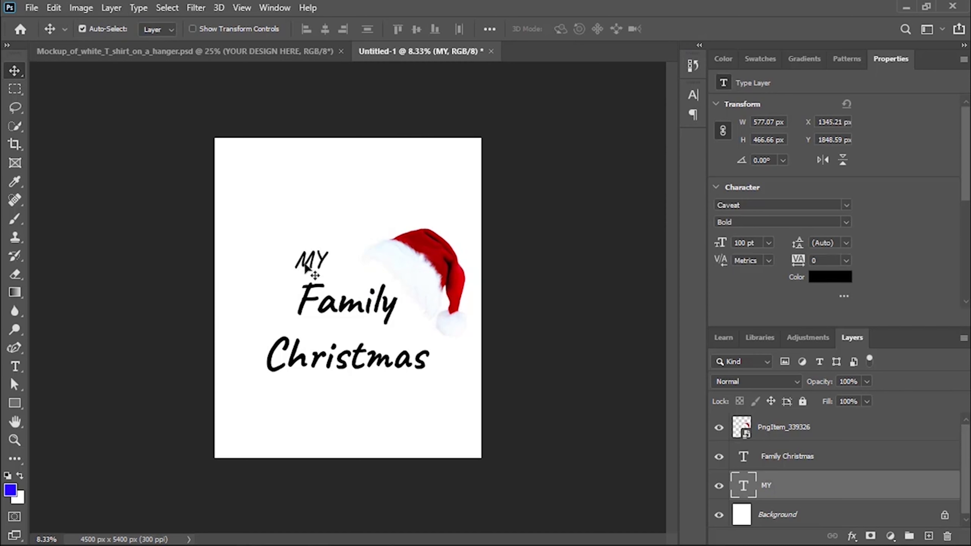
Step: Nudge MY back left and quick-export the design as PNG 'Hat1' to the Desktop
key("Left")
key("Left")
key("Left")
key("Left")
key("Left")
key("Left")
key("Left")
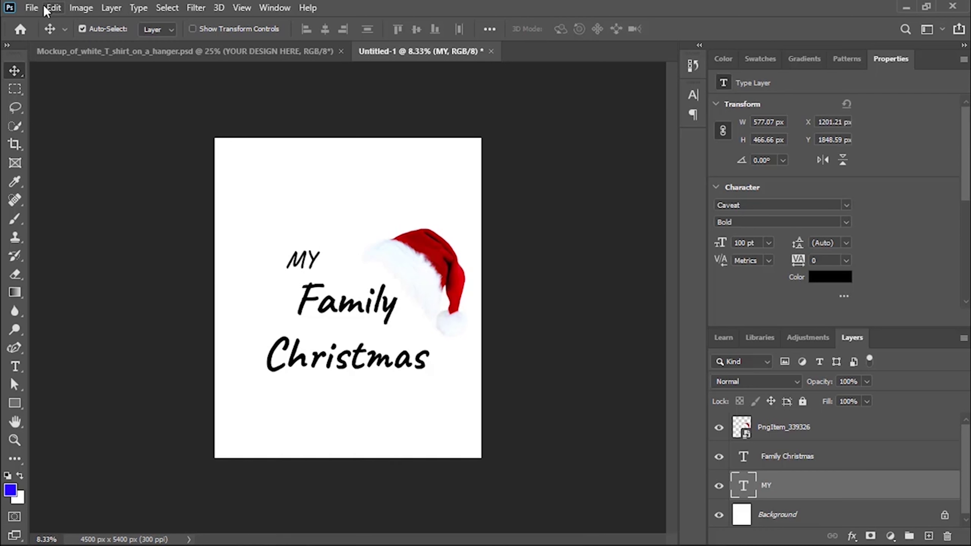
left_click(32, 8)
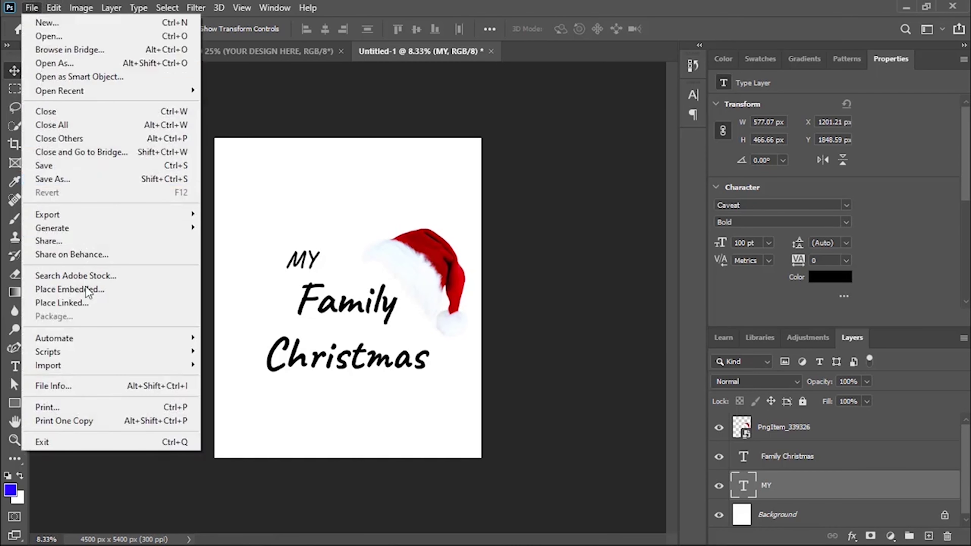
mouse_move(47, 215)
left_click(240, 215)
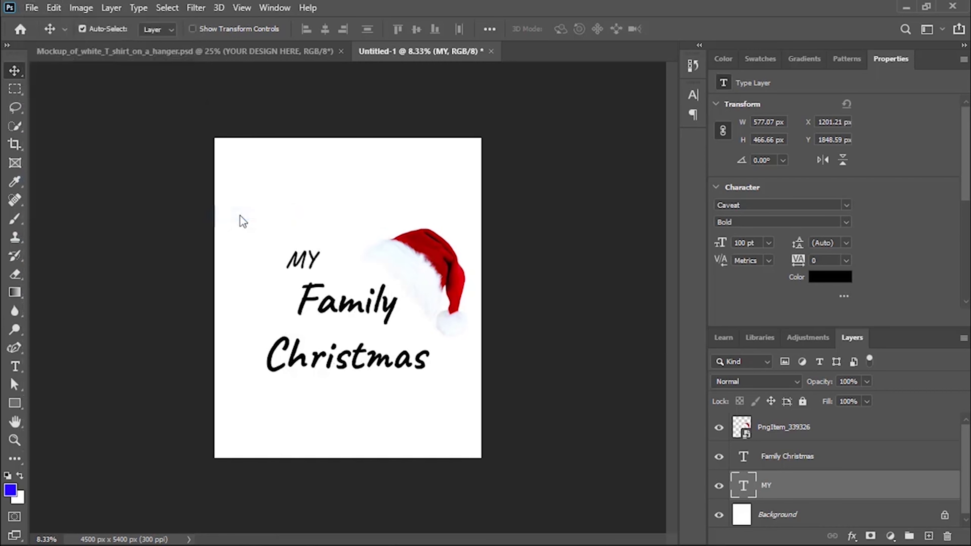
left_click(60, 131)
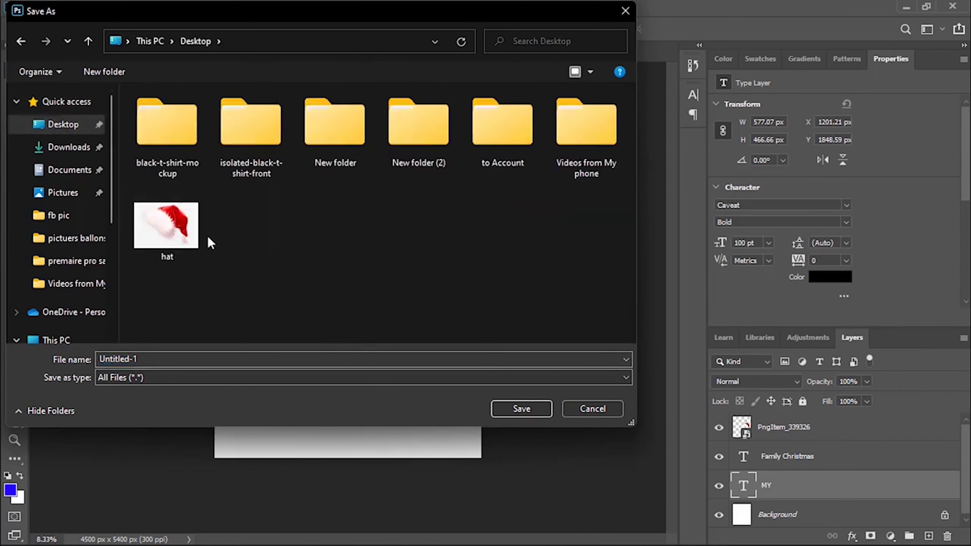
left_click(184, 354)
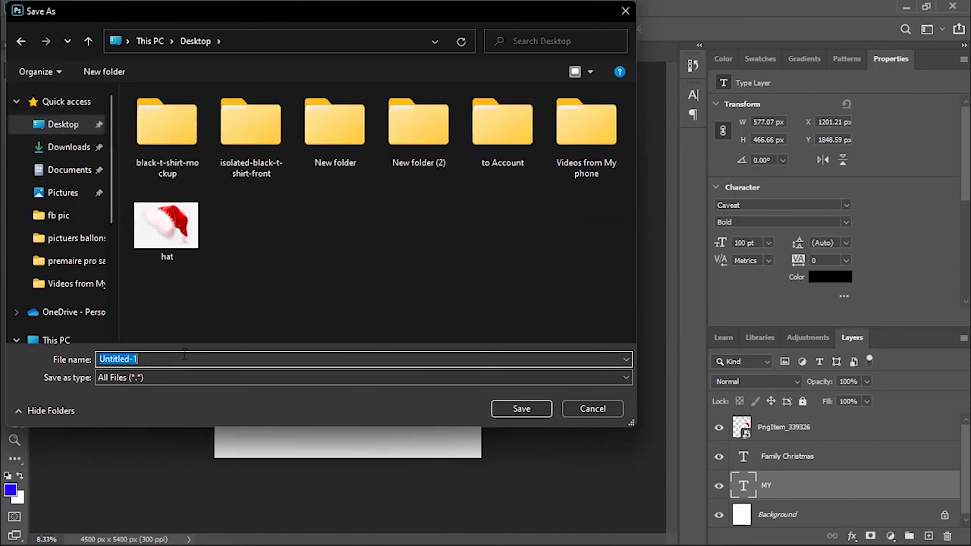
type("Hat")
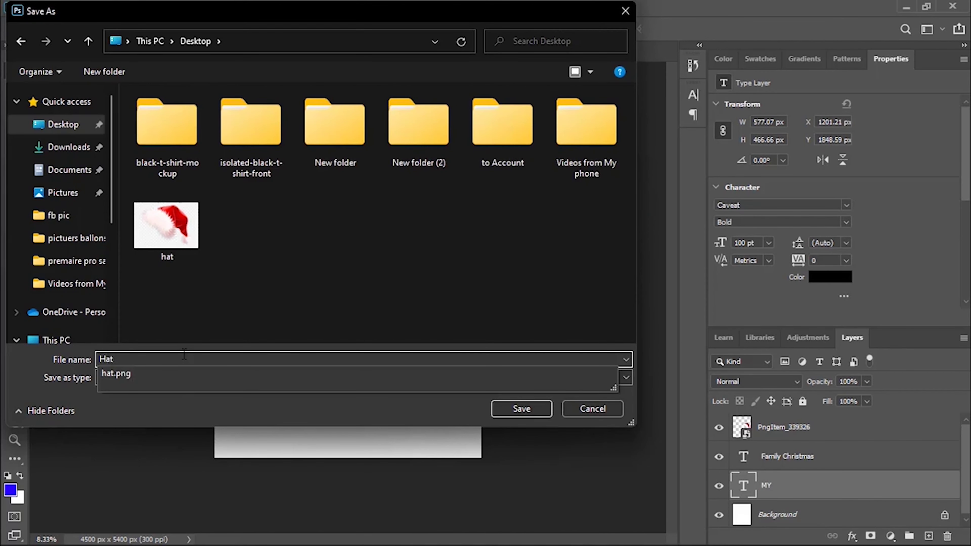
type("1")
key("Return")
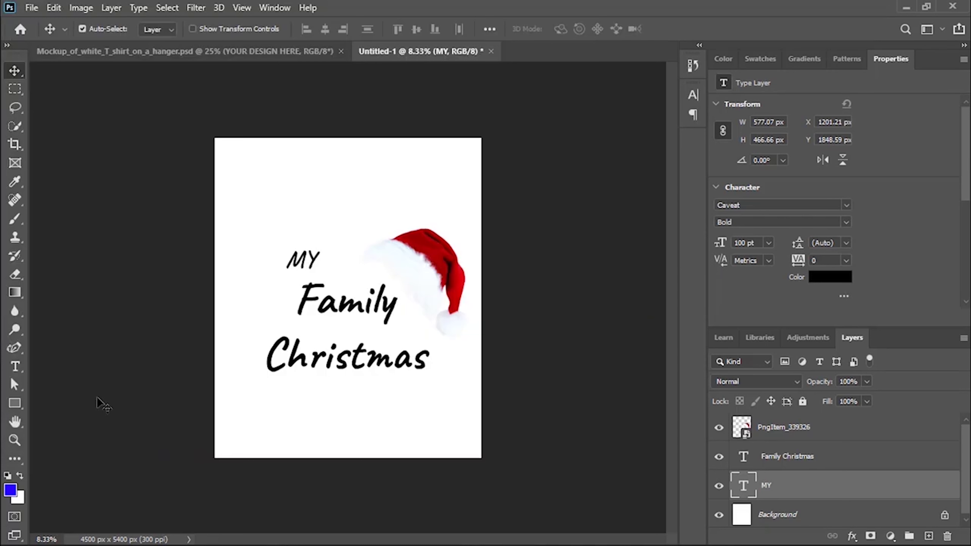
Step: Switch to the T-shirt mockup document and expand the EDITION layer group
left_click(169, 51)
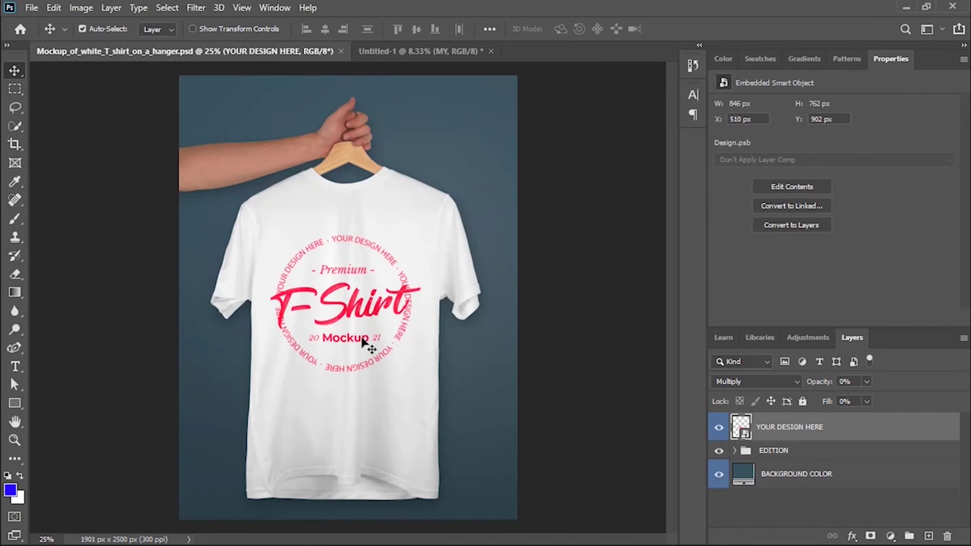
left_click(734, 452)
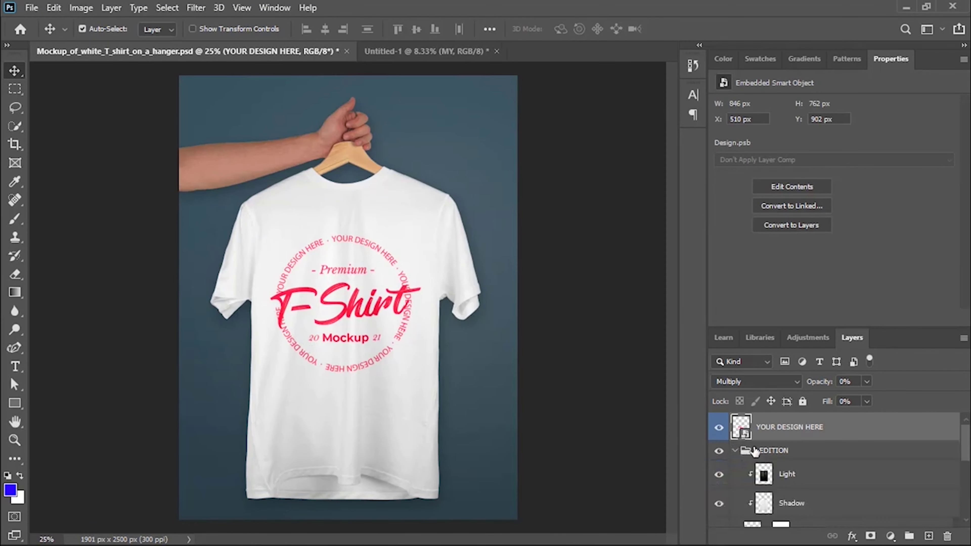
scroll(749, 453, "down", 2)
scroll(754, 452, "up", 1)
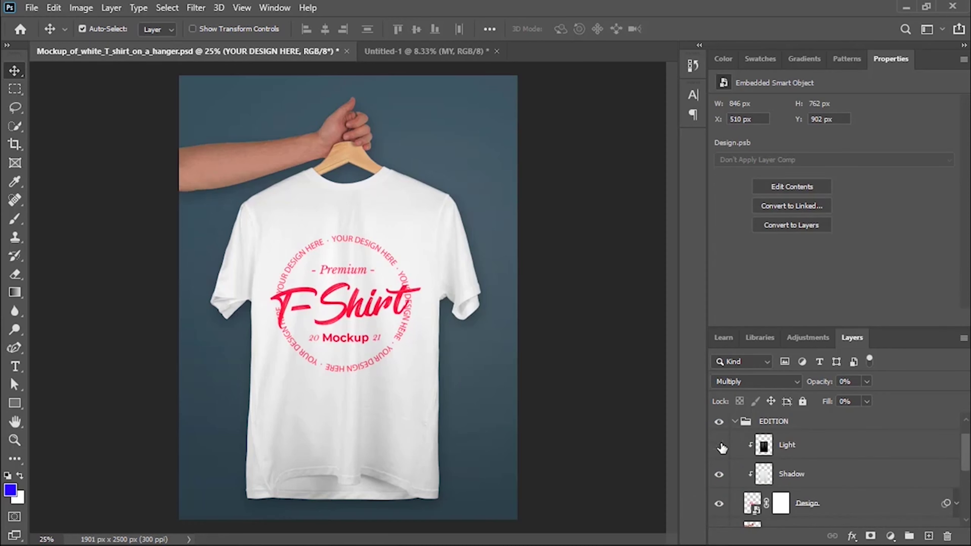
scroll(790, 451, "down", 2)
scroll(790, 452, "down", 2)
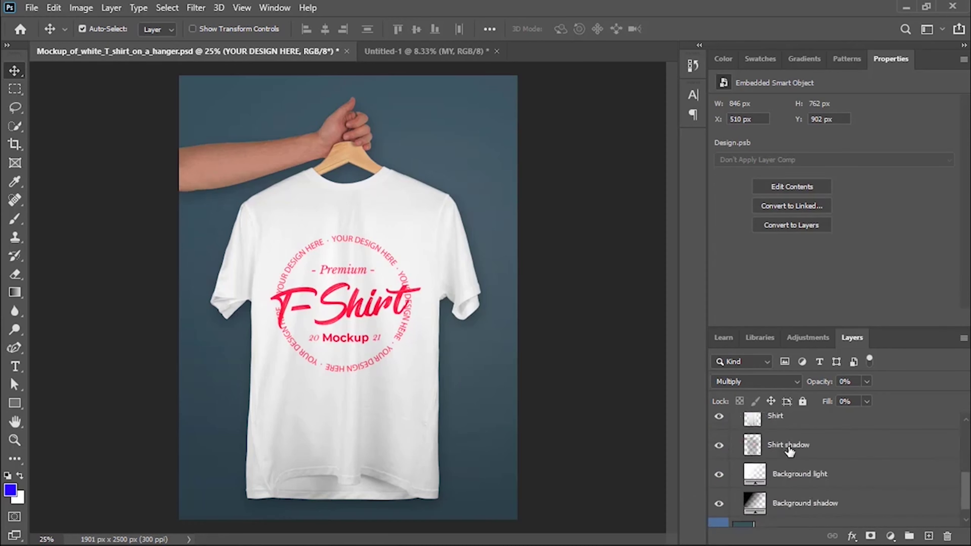
scroll(789, 452, "down", 2)
scroll(790, 451, "up", 2)
Step: Inspect the Shirt layer's style settings, closing them unchanged
left_click(749, 454)
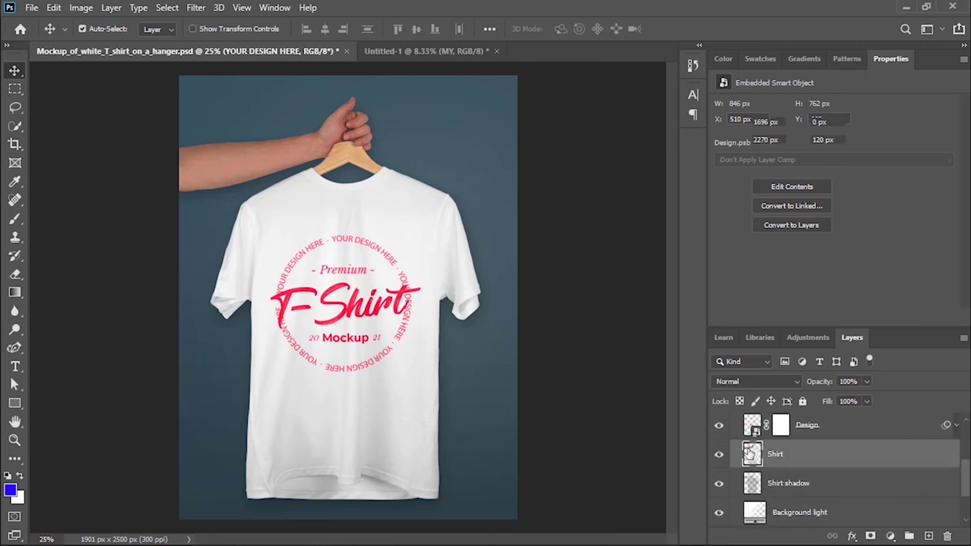
double_click(750, 454)
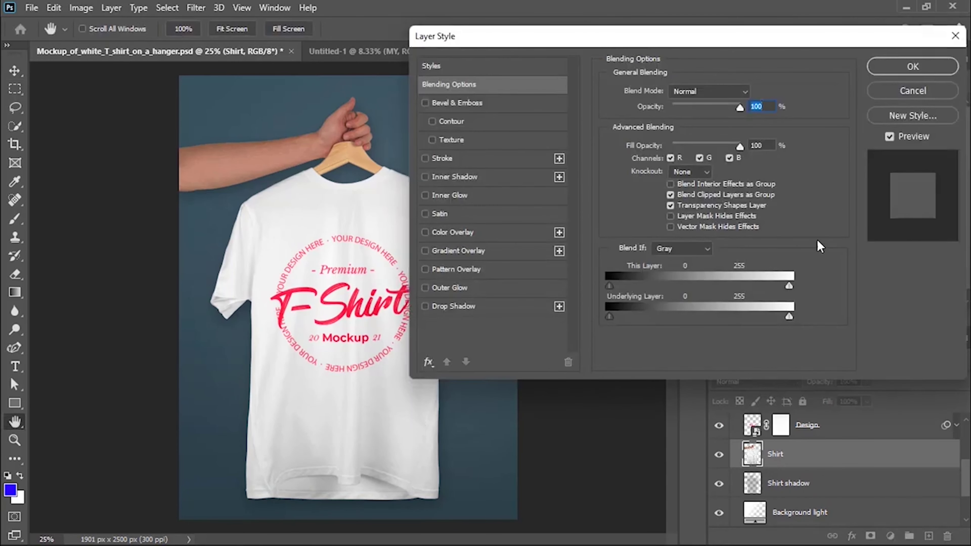
key("Escape")
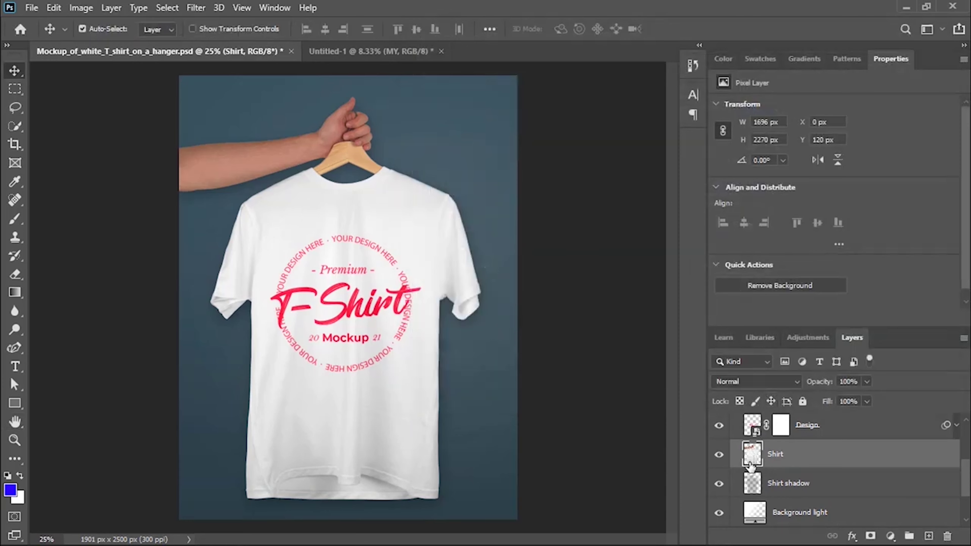
double_click(750, 465)
key("Escape")
Step: Toggle the Shirt and shadow layers, hide Design, and open the Design smart object
left_click(719, 455)
left_click(719, 484)
scroll(742, 485, "down", 2)
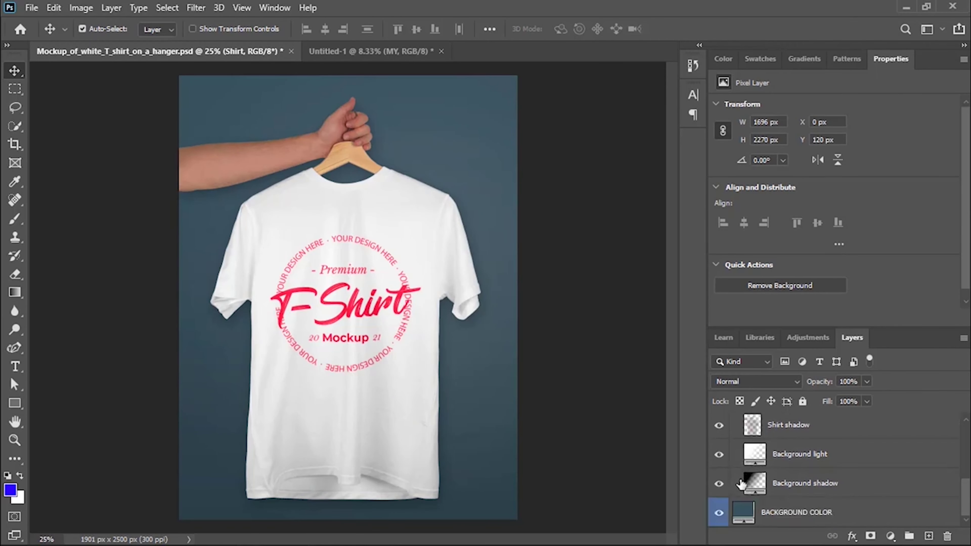
scroll(740, 481, "up", 3)
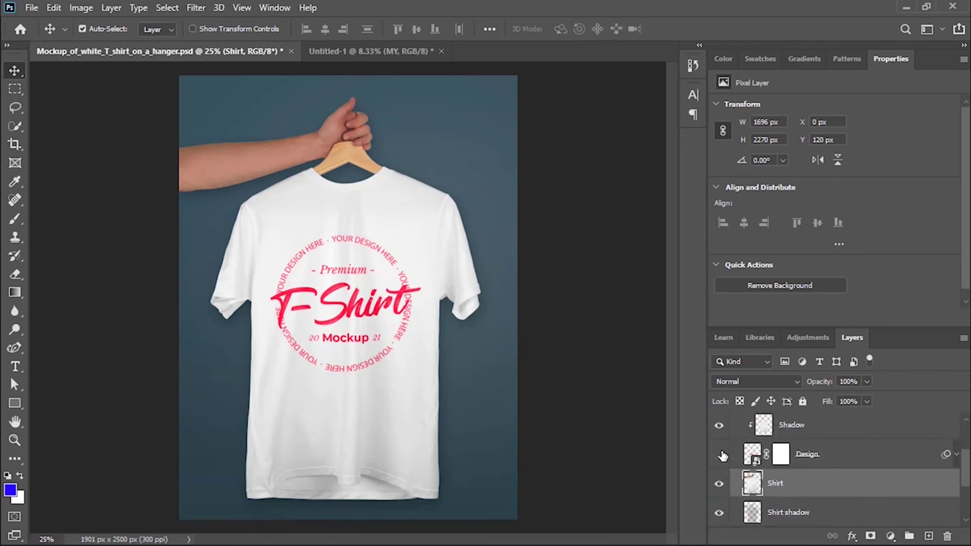
left_click(720, 455)
double_click(752, 455)
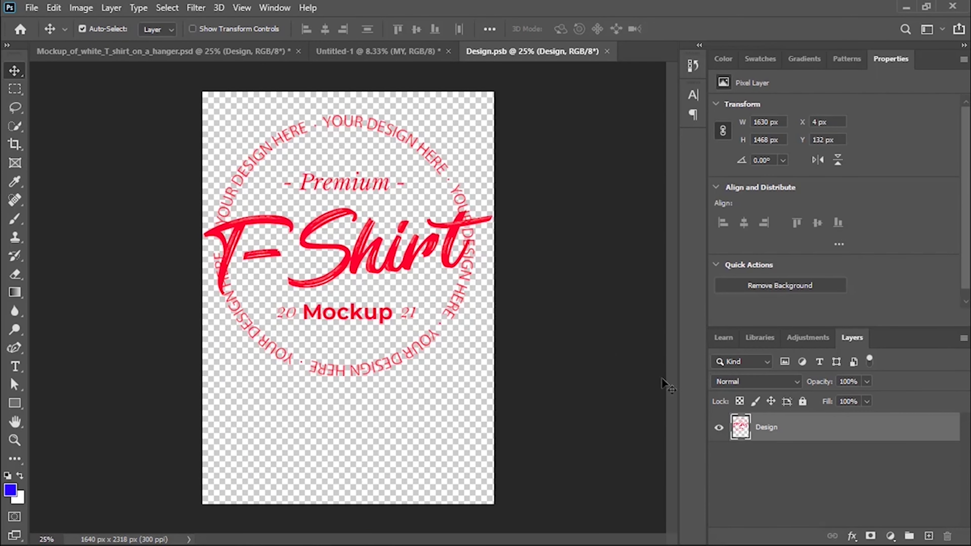
Step: Hide the placeholder artwork and locate Hat1.png on the Desktop in the file browser
left_click(718, 430)
key("super+Tab")
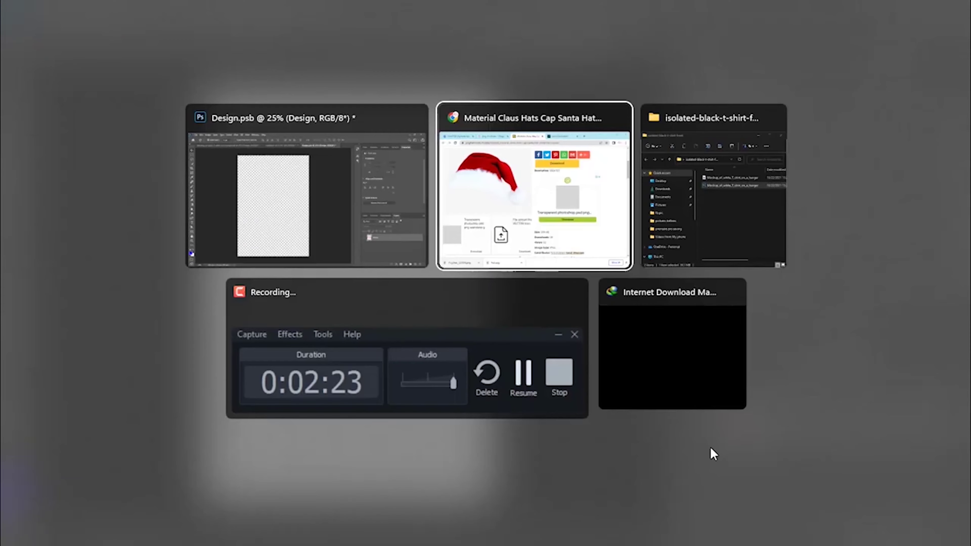
key("Return")
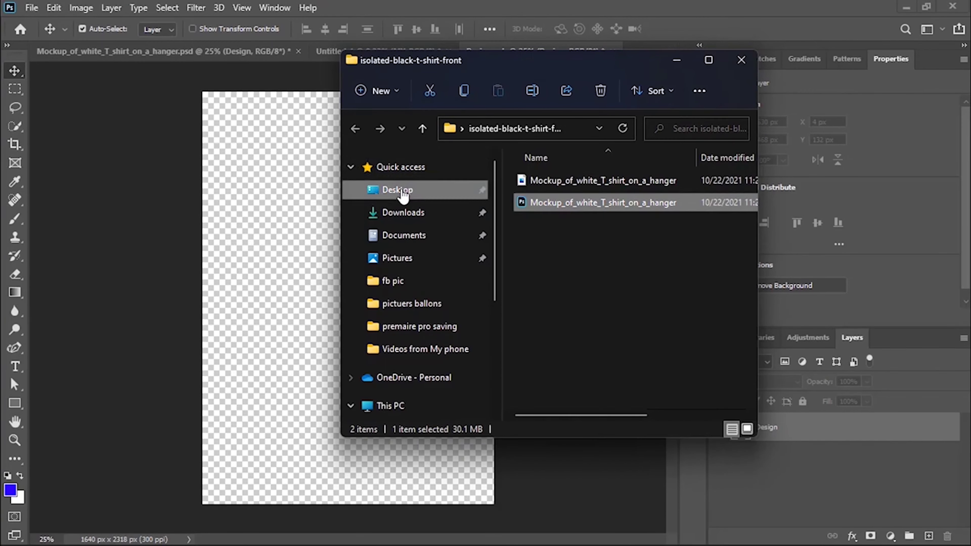
left_click(397, 189)
left_click_drag(538, 335, 750, 474)
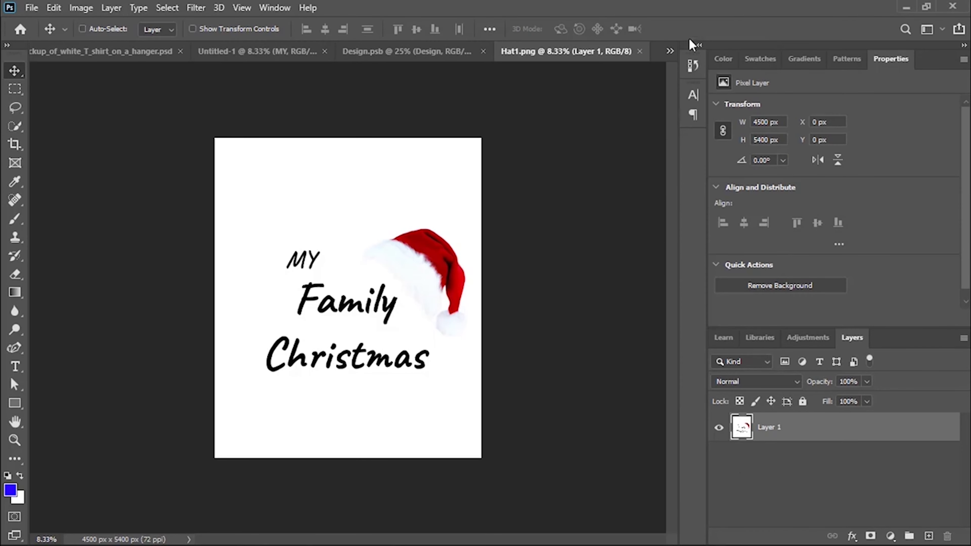
left_click(640, 50)
key("alt+Tab")
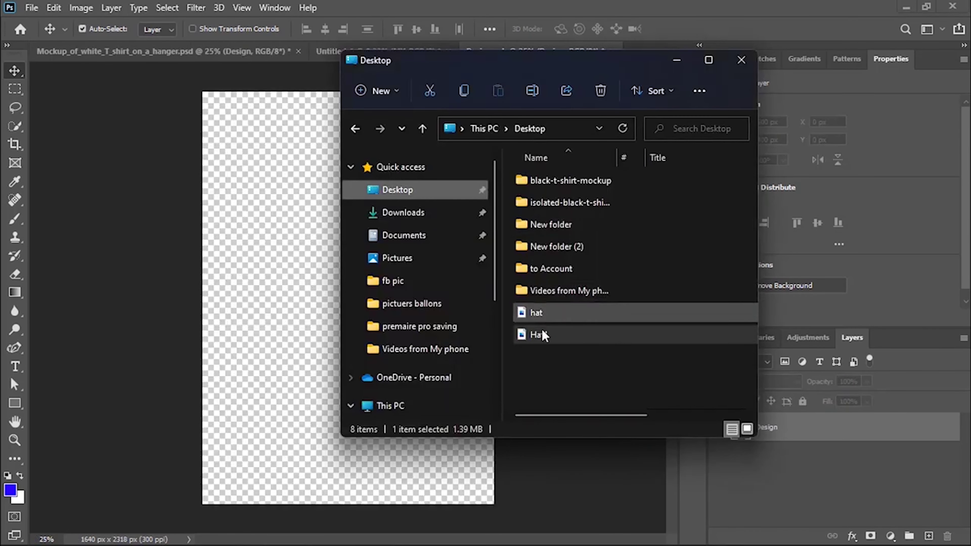
Step: Place Hat1.png into Design.psb and enlarge it to fill the canvas
left_click_drag(540, 335, 292, 293)
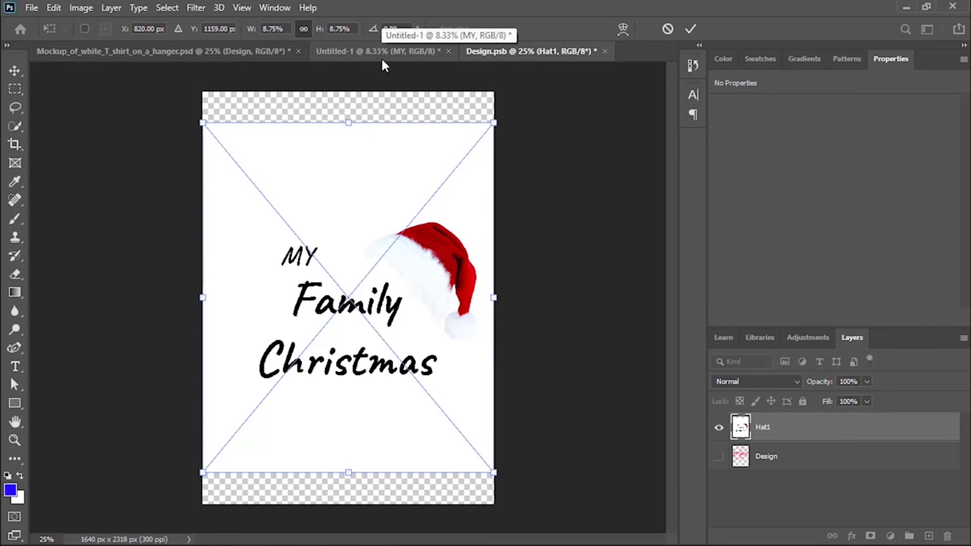
left_click(400, 51)
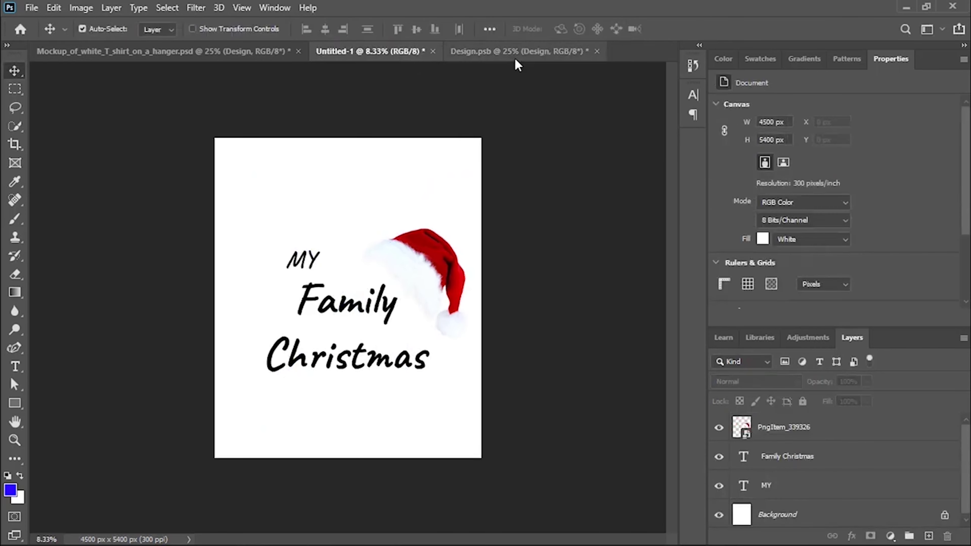
left_click(510, 54)
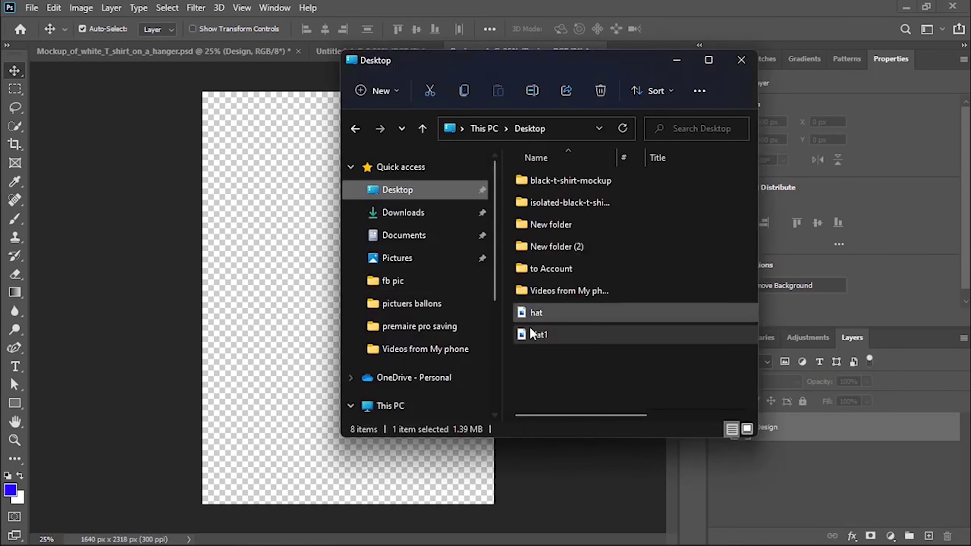
left_click_drag(530, 333, 303, 290)
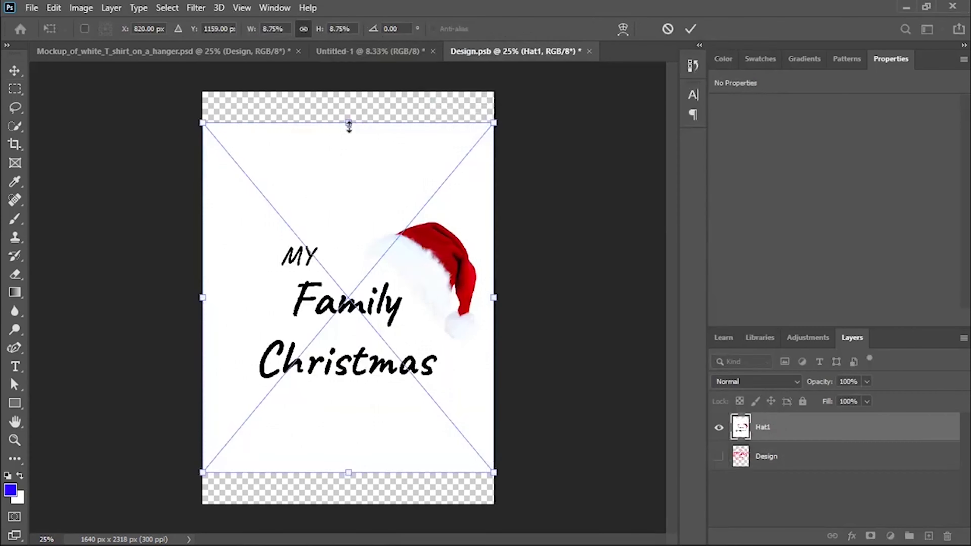
left_click_drag(347, 124, 358, 83)
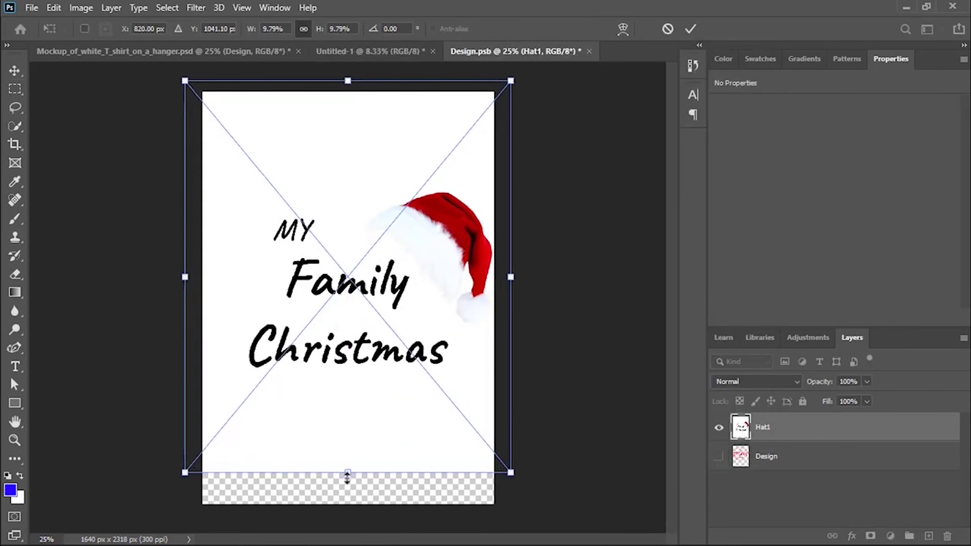
left_click_drag(347, 478, 347, 510)
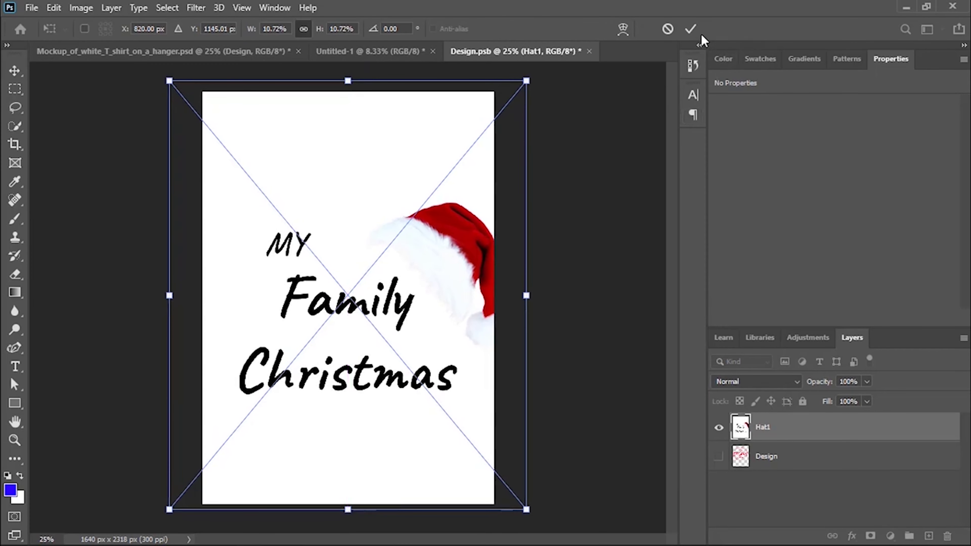
left_click(691, 28)
Step: Shift the Christmas artwork slightly left and save Design.psb so the mockup updates
key("ctrl+s")
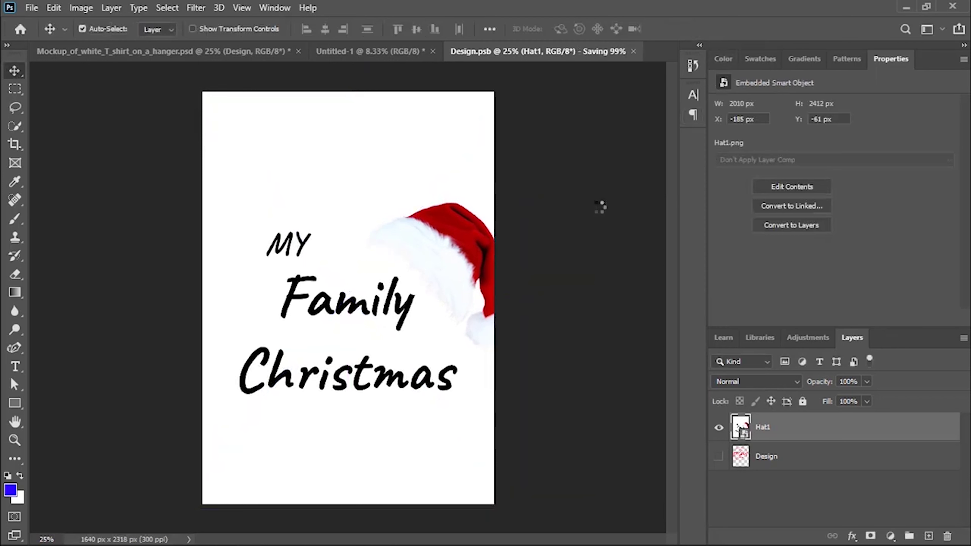
left_click_drag(463, 257, 443, 259)
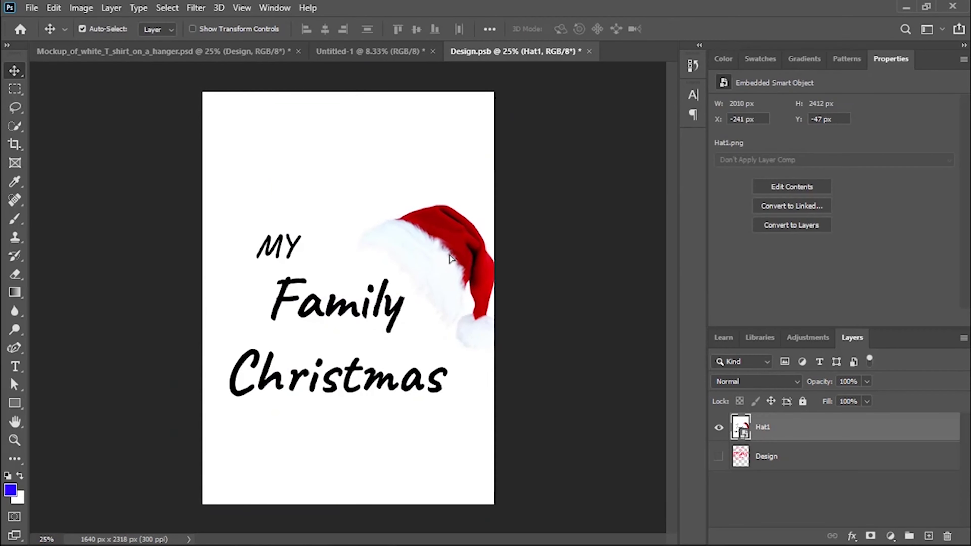
key("ctrl+s")
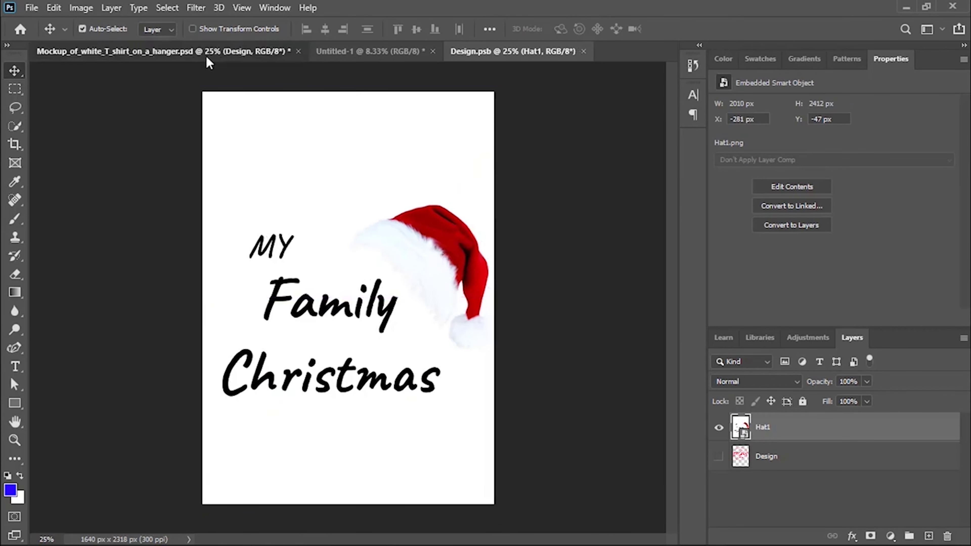
Step: Close Untitled-1 without saving and save the T-shirt mockup document
left_click(206, 53)
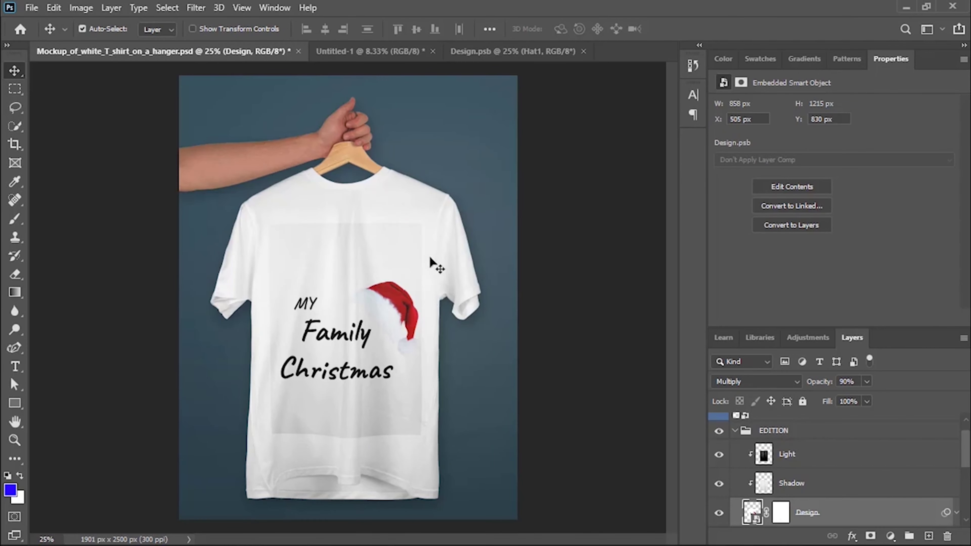
left_click(395, 49)
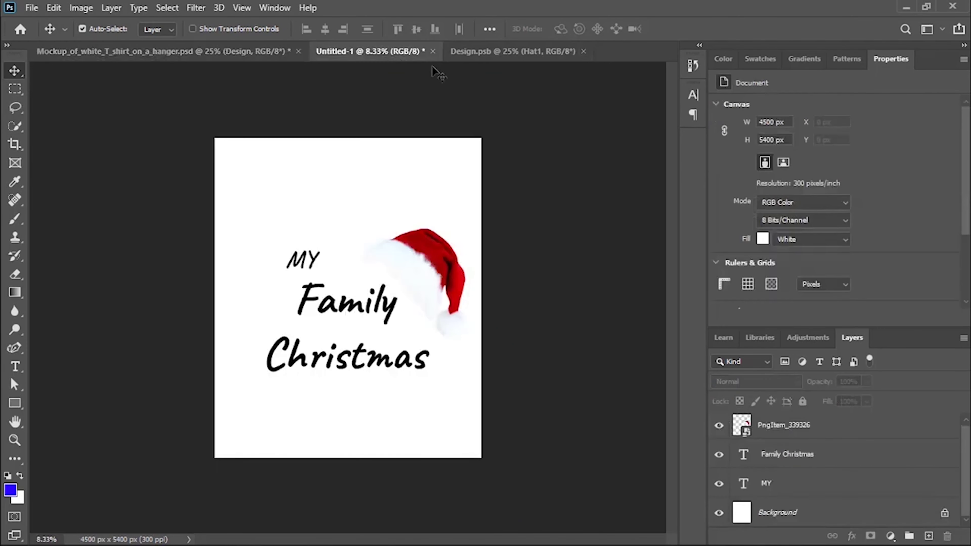
left_click(432, 51)
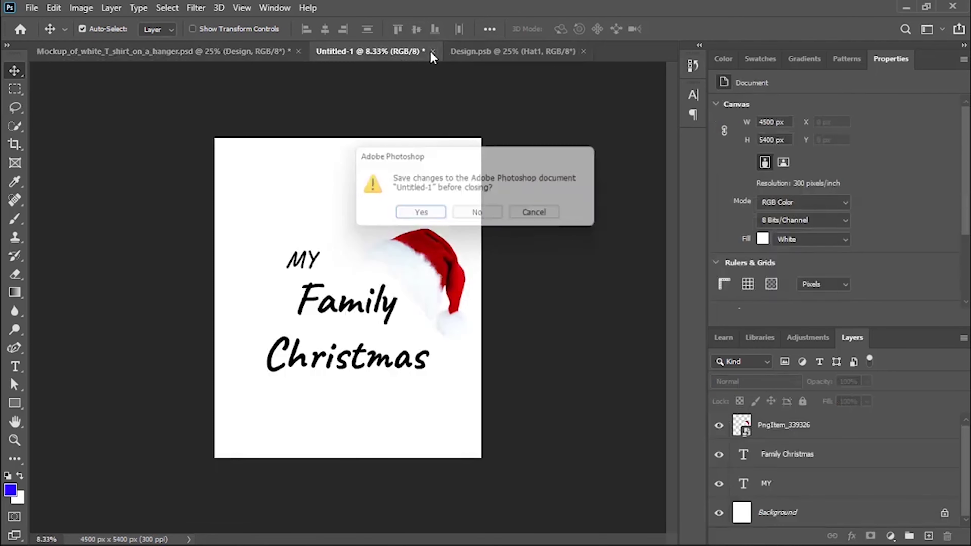
left_click(497, 215)
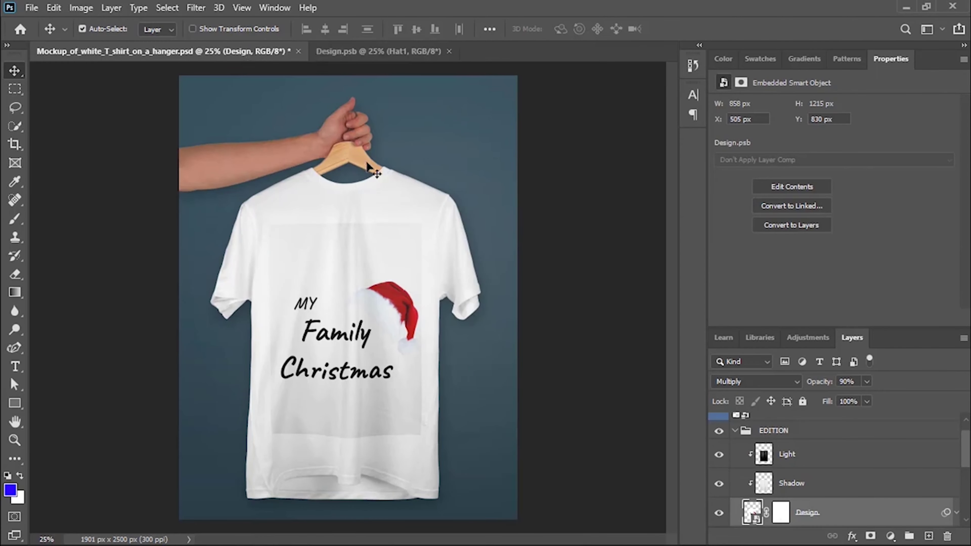
key("ctrl+s")
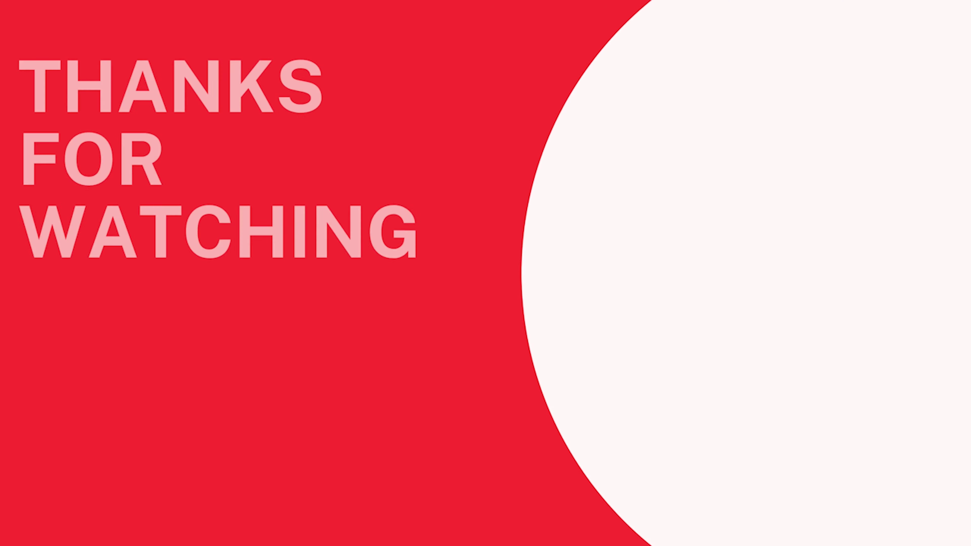